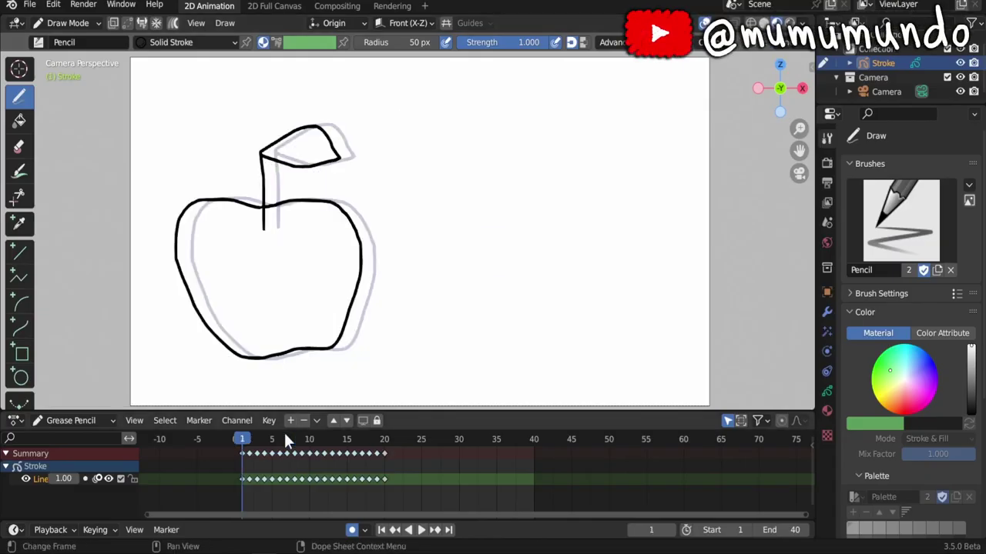
Draw an eyebrow over the left eye and some thick pencil strokes on the canvas
left_click_drag(317, 153, 354, 156)
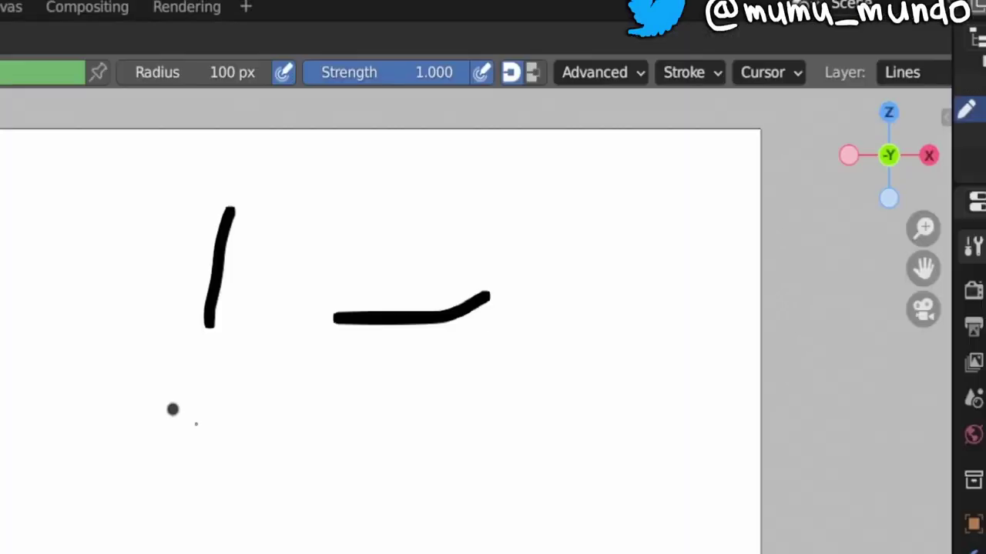
left_click_drag(356, 367, 238, 414)
left_click_drag(84, 229, 93, 414)
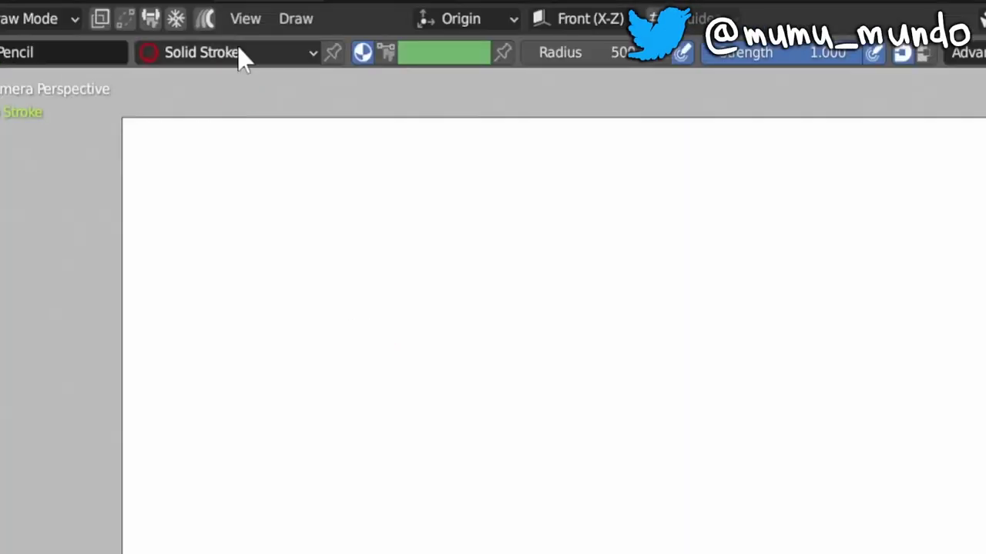
Switch the brush material to Solid Fill, then to Fill and Stroke
left_click(239, 58)
left_click(124, 131)
left_click(154, 157)
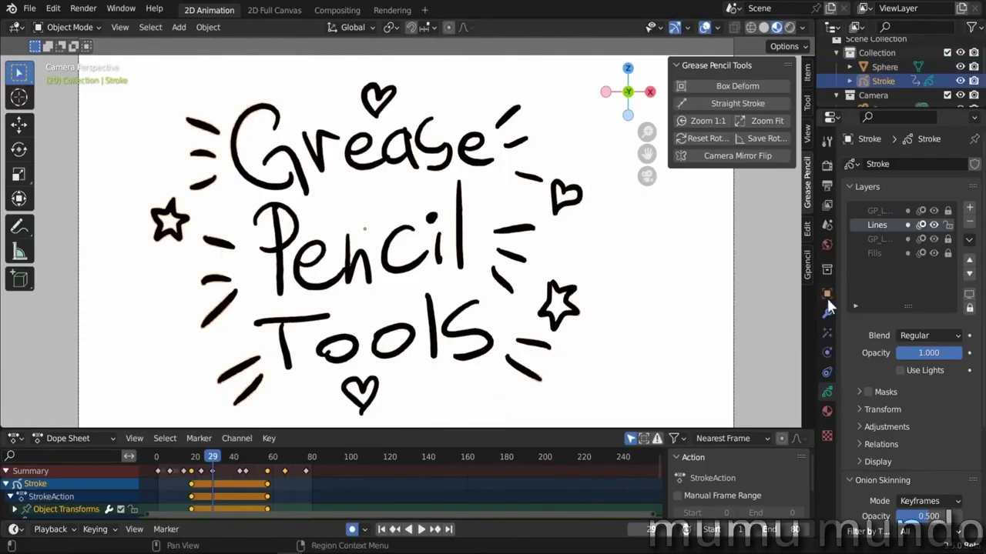
left_click(827, 294)
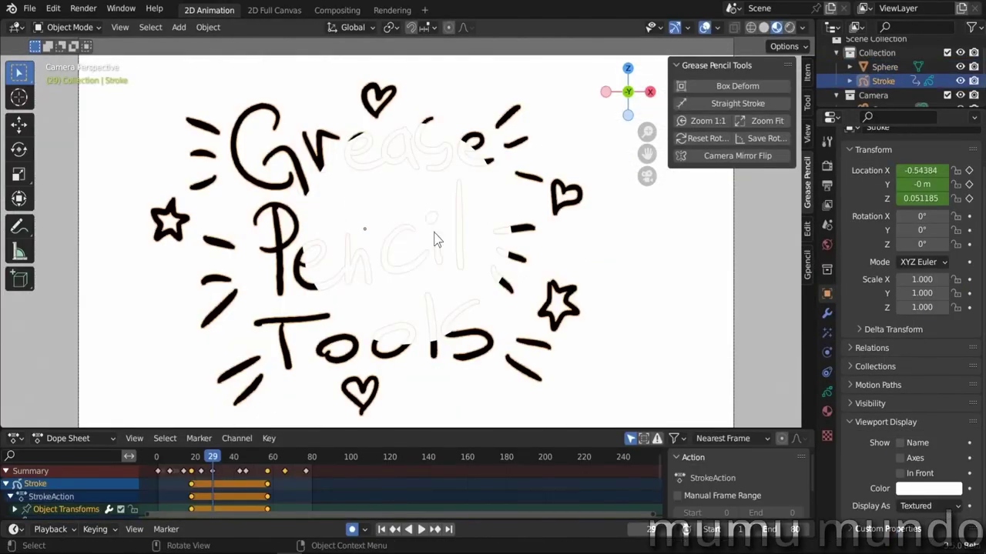
key("ctrl+y")
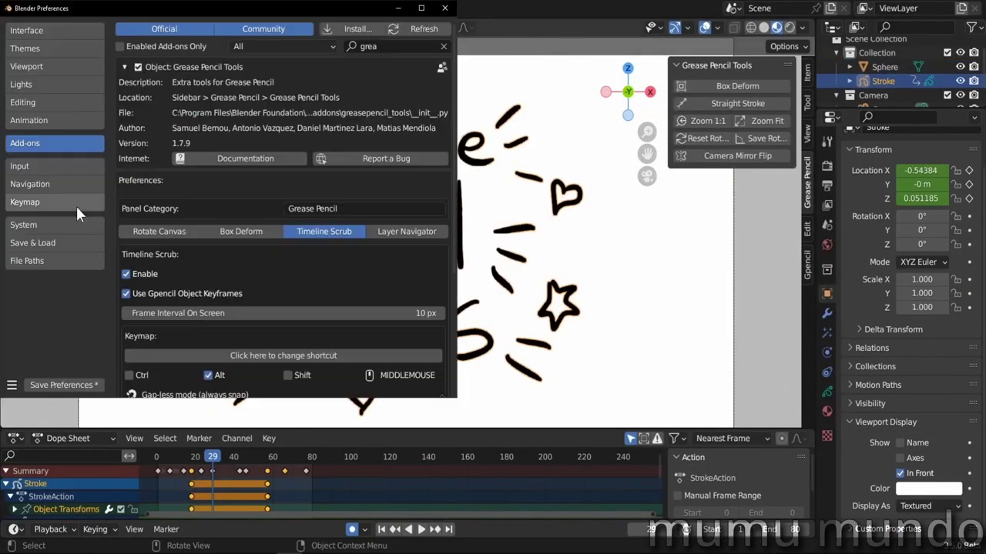
left_click(407, 231)
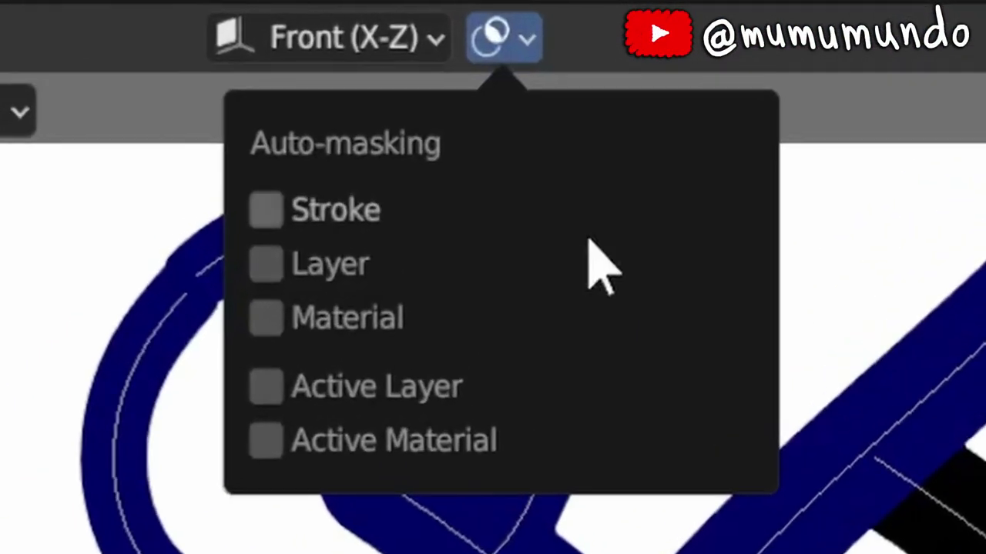
Try Layer and Material auto-masking, then settle on Active Layer auto-masking
left_click(339, 266)
left_click(331, 318)
left_click(331, 319)
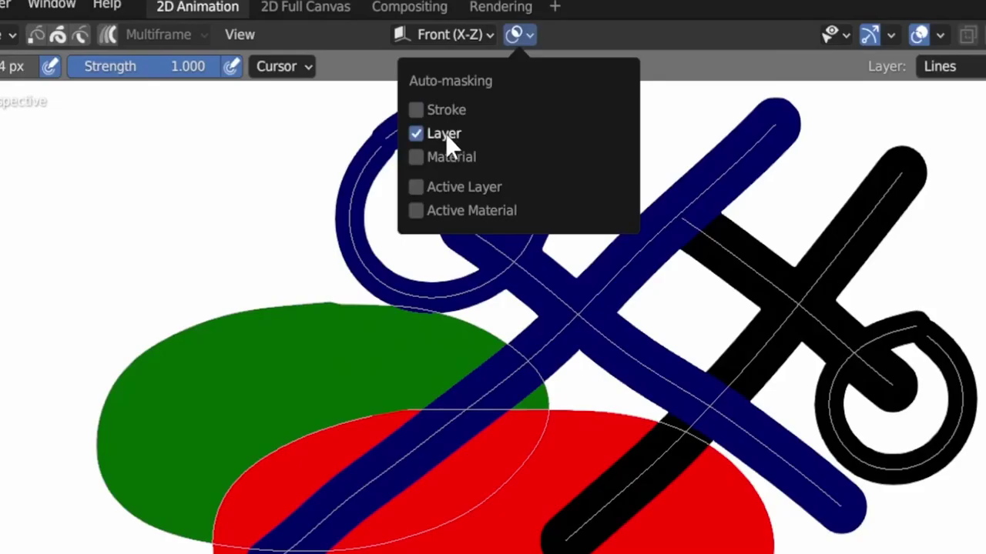
left_click(436, 158)
left_click(437, 154)
left_click(436, 184)
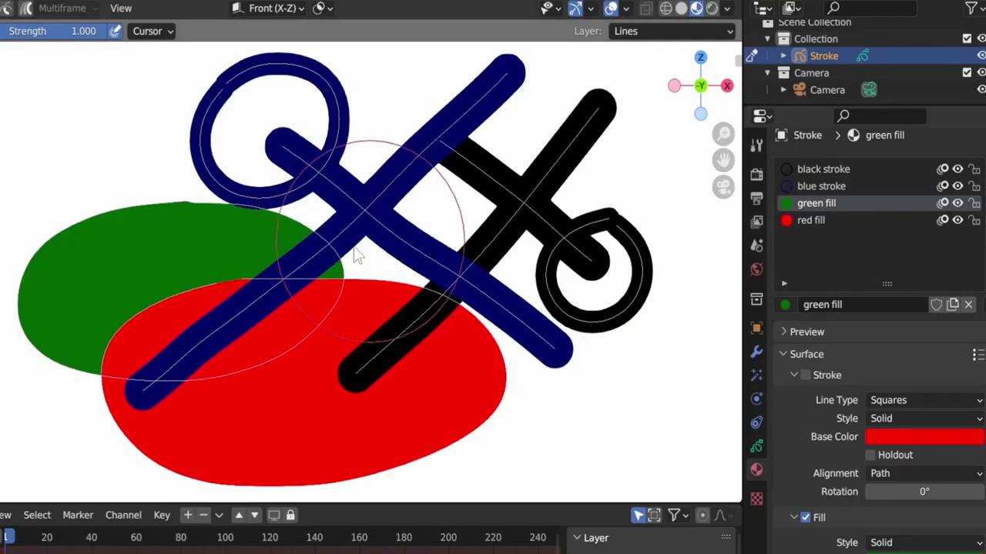
Push the green fill, red fill and blue stroke into new shapes, picking each material
left_click_drag(316, 229, 324, 216)
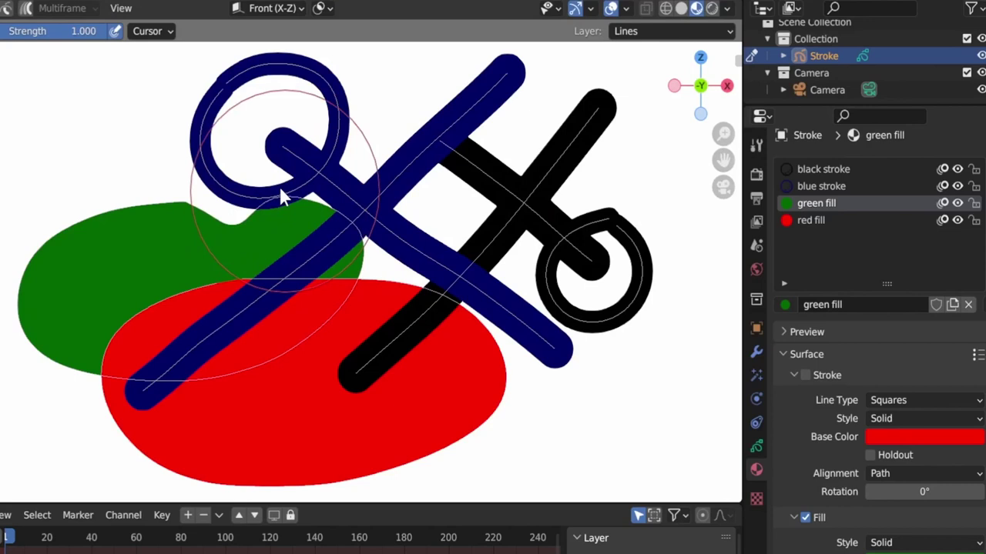
left_click(834, 224)
mouse_move(382, 288)
left_mouse_down()
mouse_move(345, 271)
mouse_move(389, 258)
left_mouse_up()
left_click(820, 186)
mouse_move(443, 165)
left_mouse_down()
mouse_move(412, 225)
mouse_move(439, 226)
mouse_move(408, 203)
left_mouse_up()
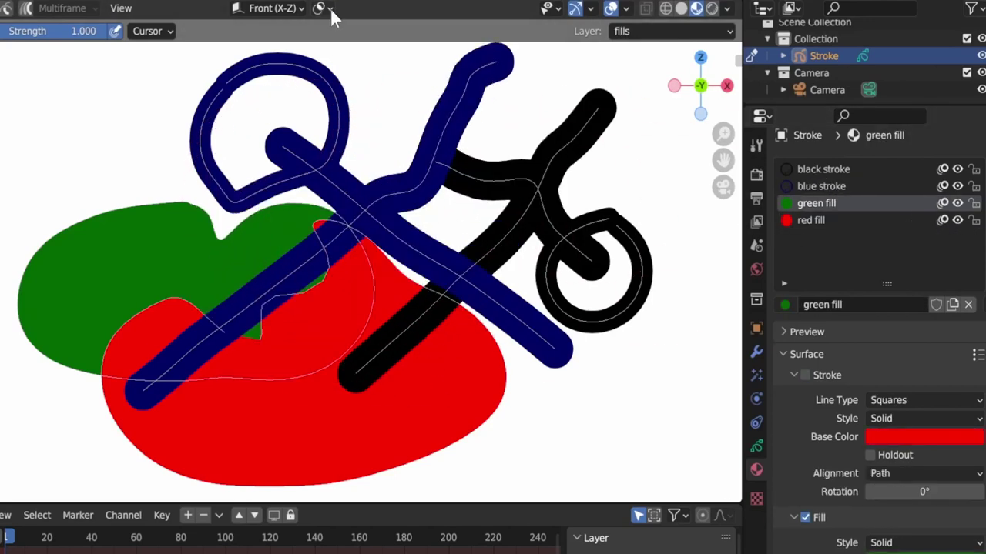
Switch auto-masking from Active Layer to Stroke and reshape the blue loop and black stroke
left_click(330, 8)
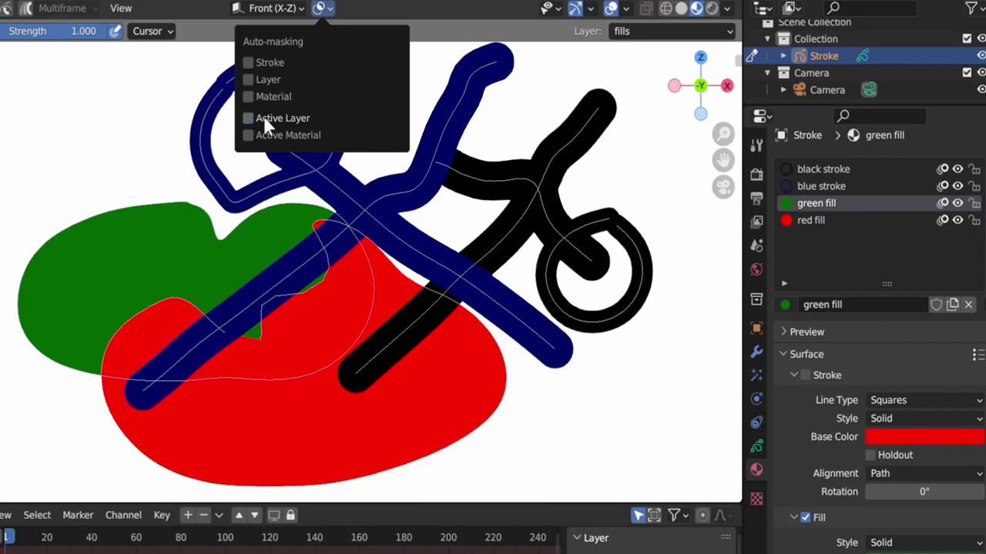
left_click(264, 118)
left_click(269, 61)
mouse_move(331, 177)
left_mouse_down()
mouse_move(367, 208)
mouse_move(368, 196)
mouse_move(515, 177)
mouse_move(539, 197)
mouse_move(522, 195)
left_mouse_up()
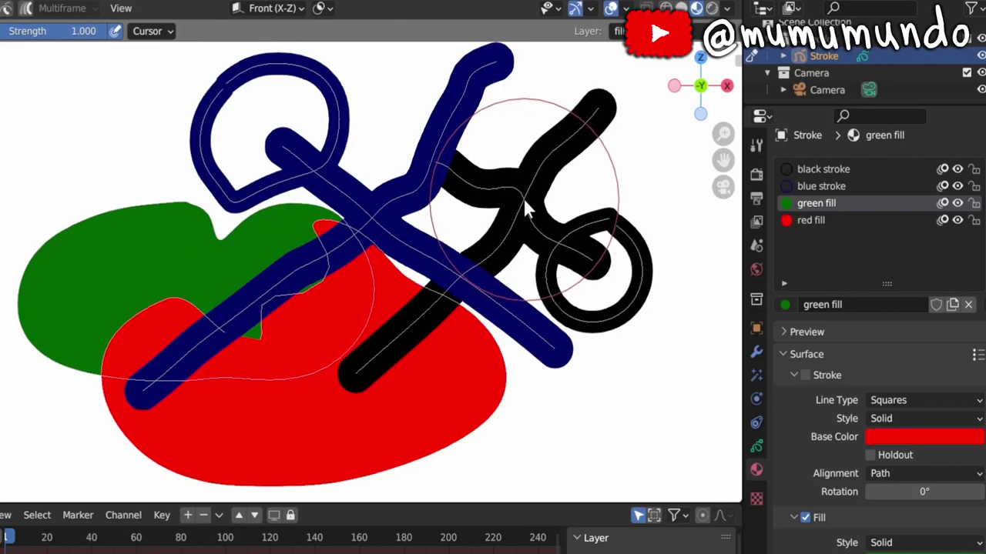
Bend the blue stroke into a closed Q shape and reshape the black stroke's curl
left_click(326, 9)
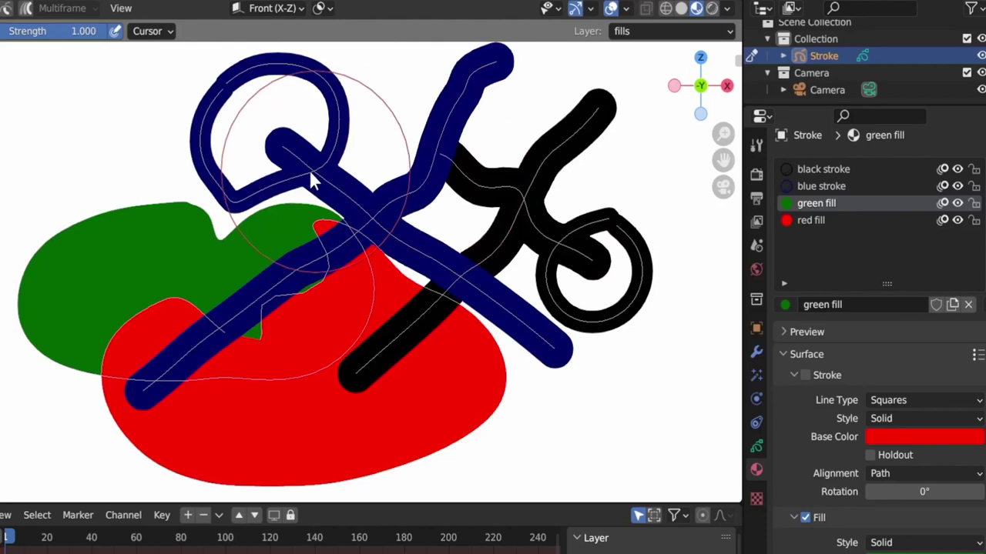
left_click_drag(308, 169, 318, 194)
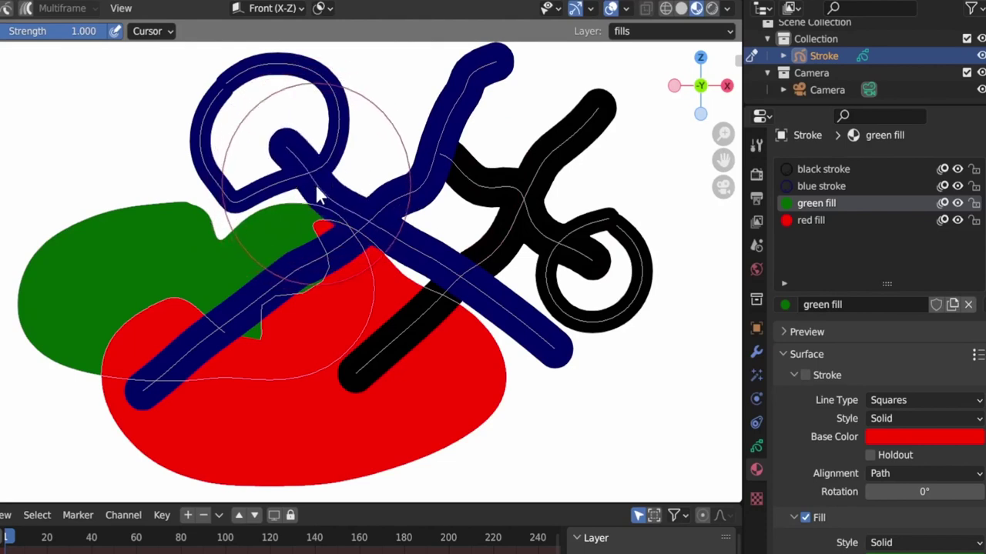
left_click(328, 11)
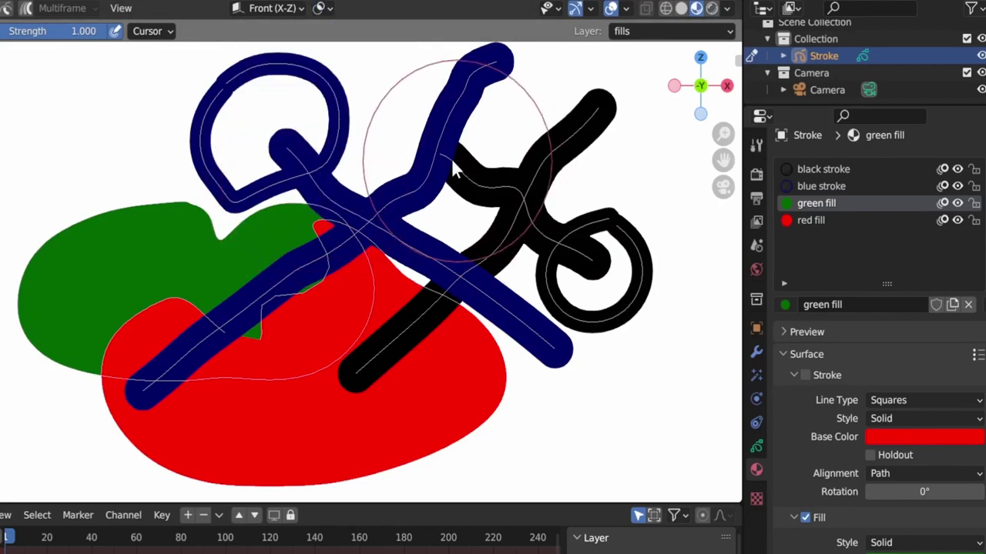
mouse_move(450, 155)
left_mouse_down()
mouse_move(438, 125)
mouse_move(428, 140)
left_mouse_up()
mouse_move(309, 185)
left_mouse_down()
mouse_move(326, 159)
mouse_move(319, 176)
mouse_move(311, 169)
left_mouse_up()
mouse_move(570, 239)
left_mouse_down()
mouse_move(568, 229)
mouse_move(556, 232)
left_mouse_up()
left_click_drag(365, 229, 240, 319)
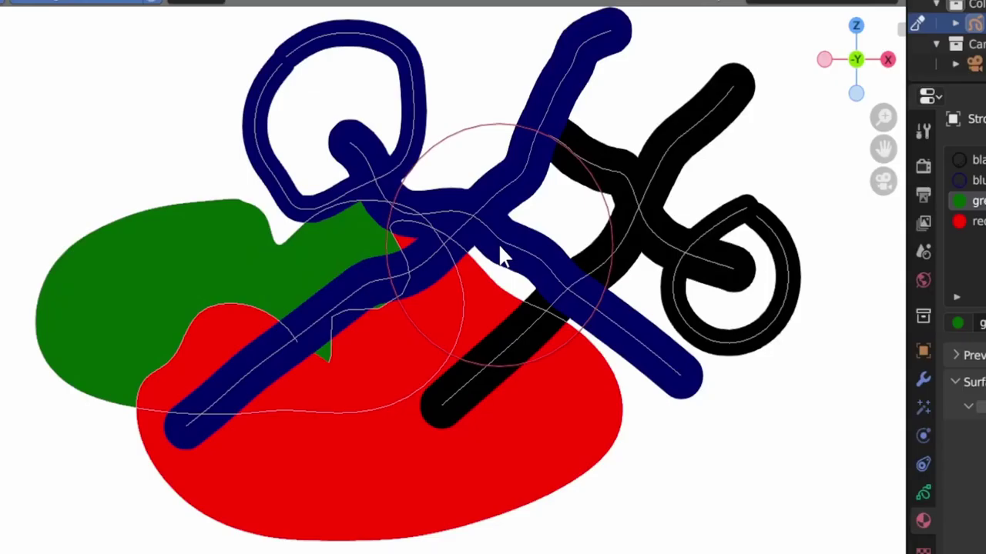
Tick Active Layer, then Stroke, in the Automasking pie menu
key("alt+a")
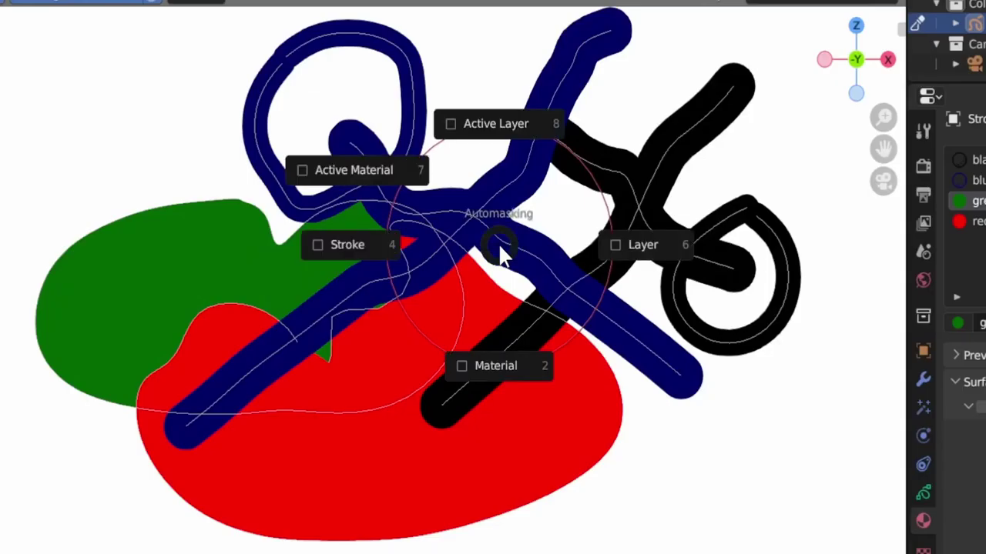
left_click(471, 127)
key("alt+a")
left_click(323, 121)
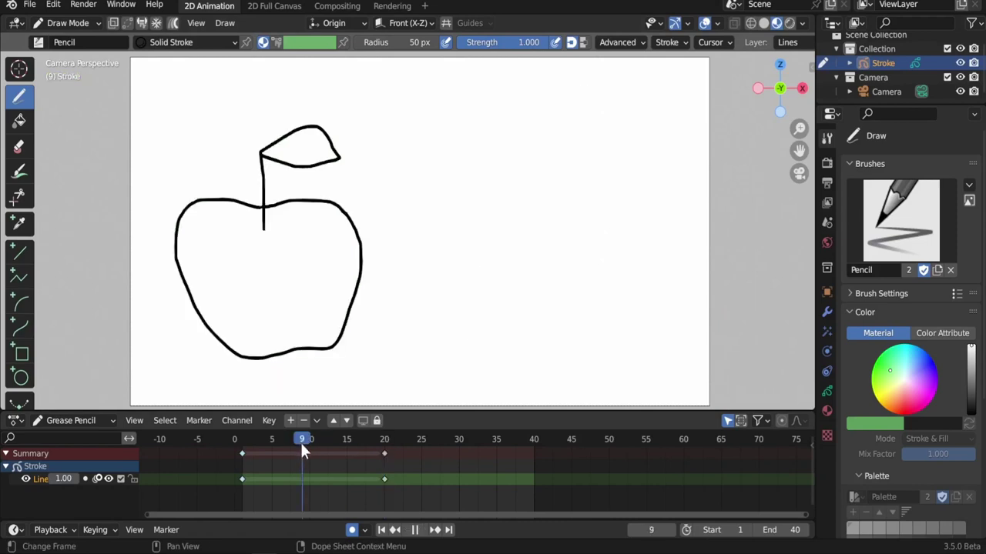
Interpolate the apple-to-pear in-between frames with Shift+Ctrl+E and play the result
key("ctrl+shift+e")
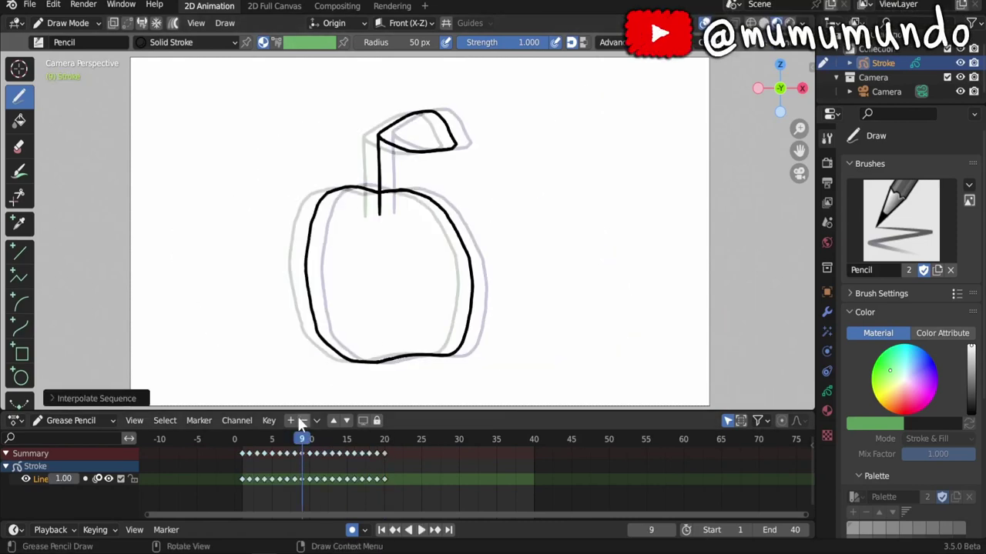
key("space")
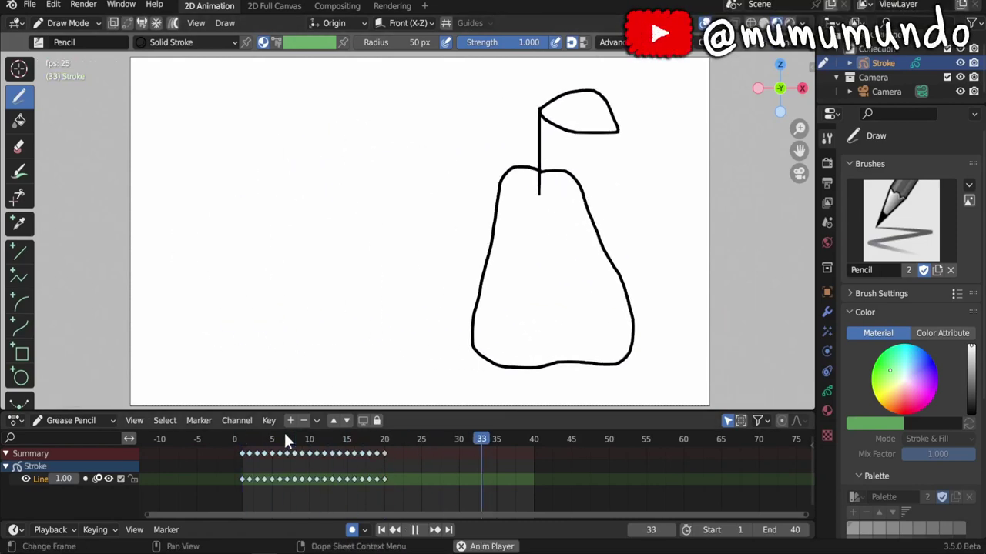
key("Escape")
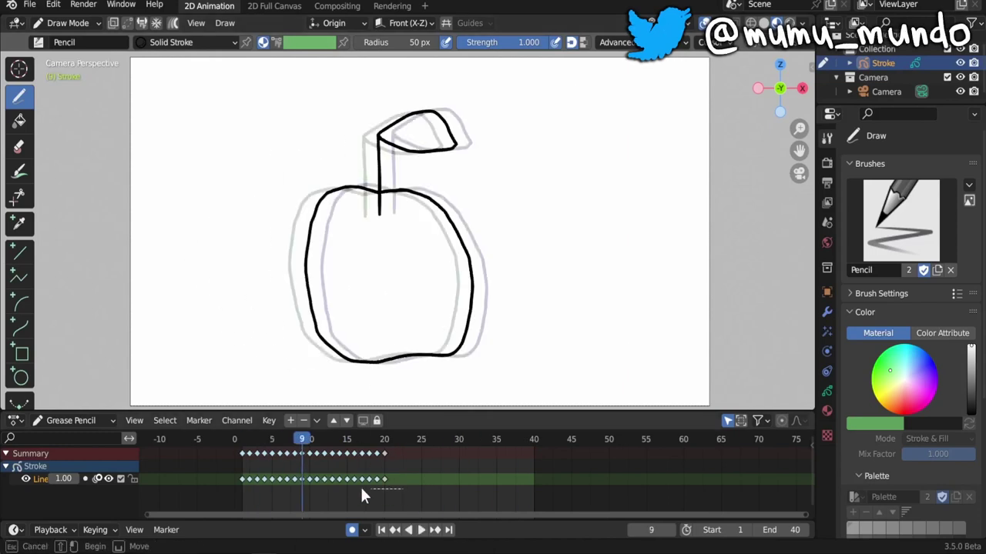
Move keyframes 10–20 to frames 20–30, select the 9–20 hold, and play
left_click_drag(362, 494, 309, 474)
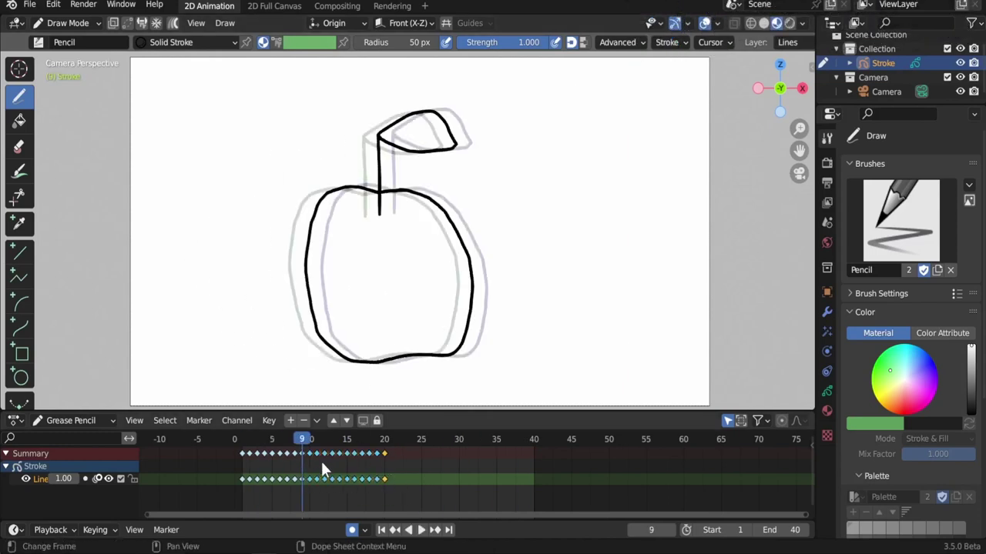
key("g")
left_click(395, 464)
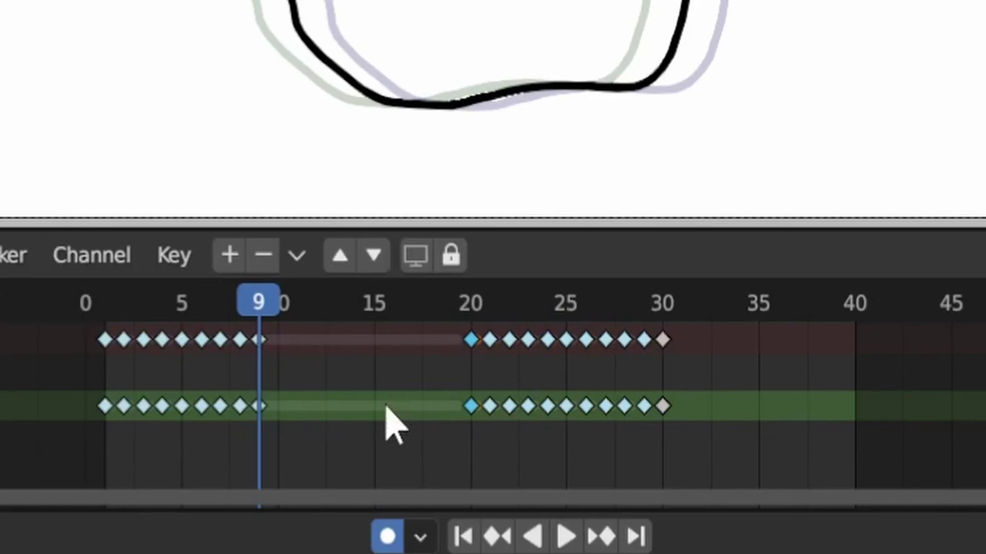
left_click(283, 402)
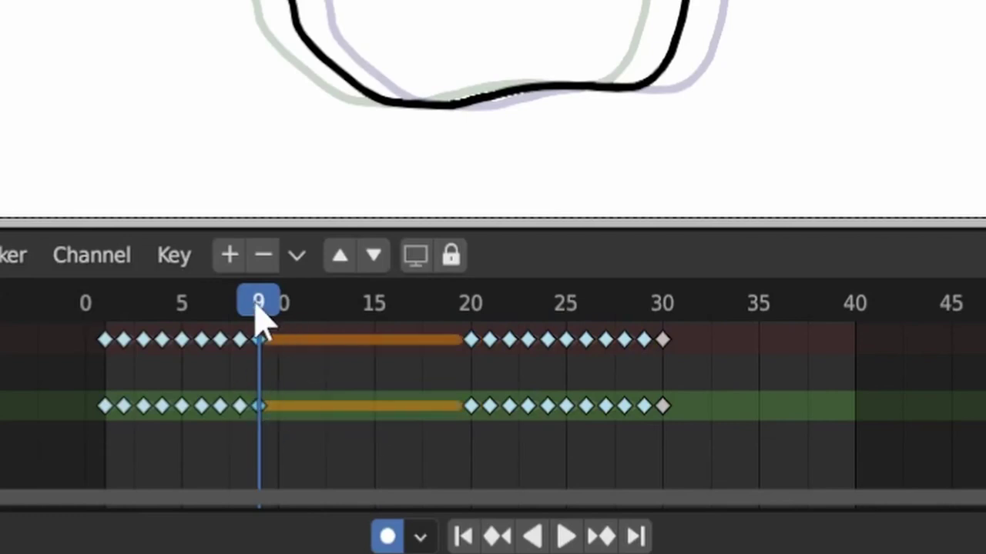
key("space")
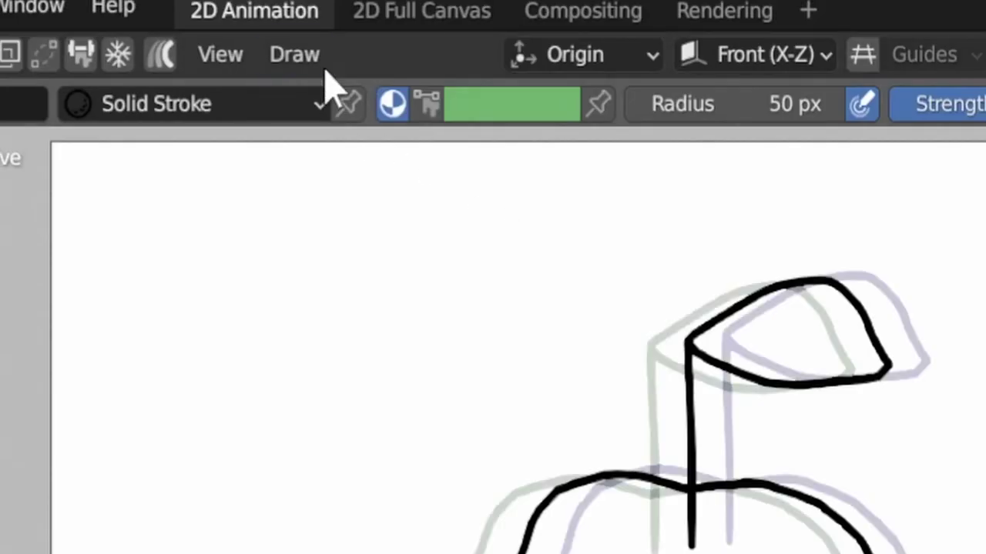
Interpolate the frame 9–20 gap via Draw > Interpolate Sequence, then tick Exclude Breakdowns
left_click(308, 63)
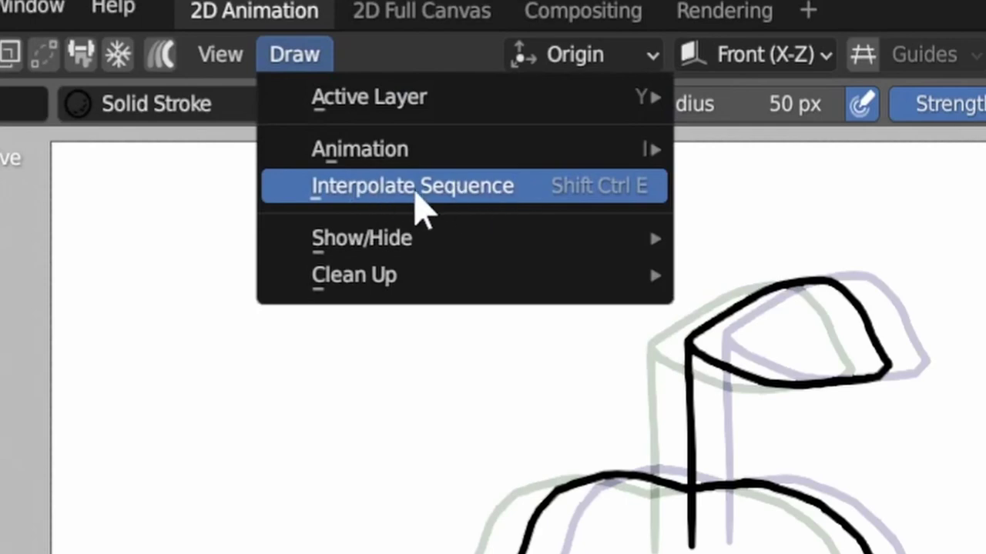
left_click(416, 197)
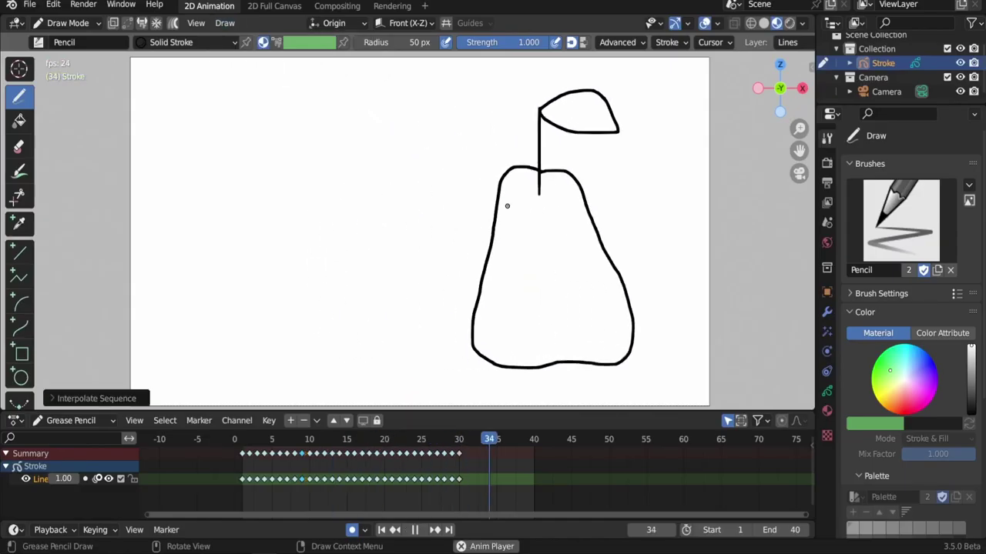
key("space")
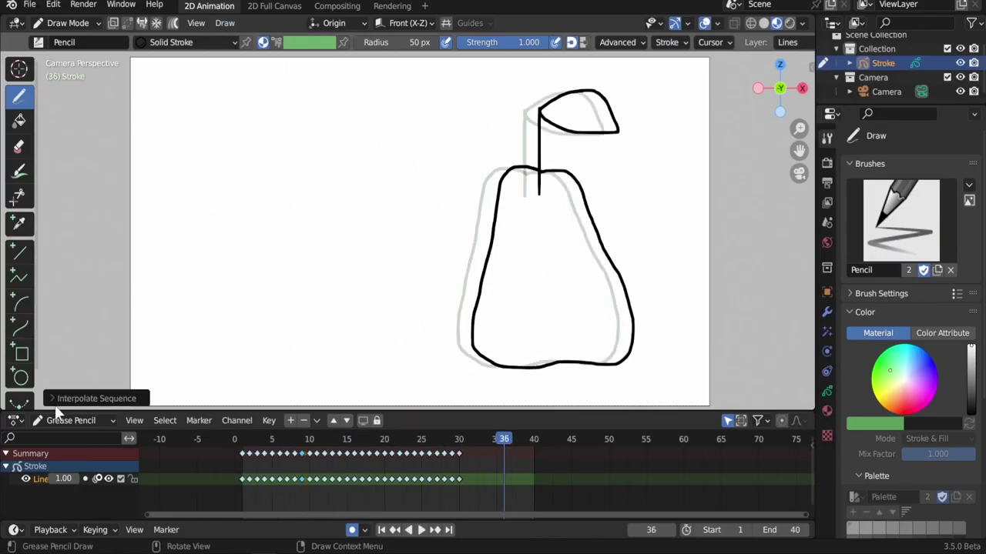
left_click(55, 402)
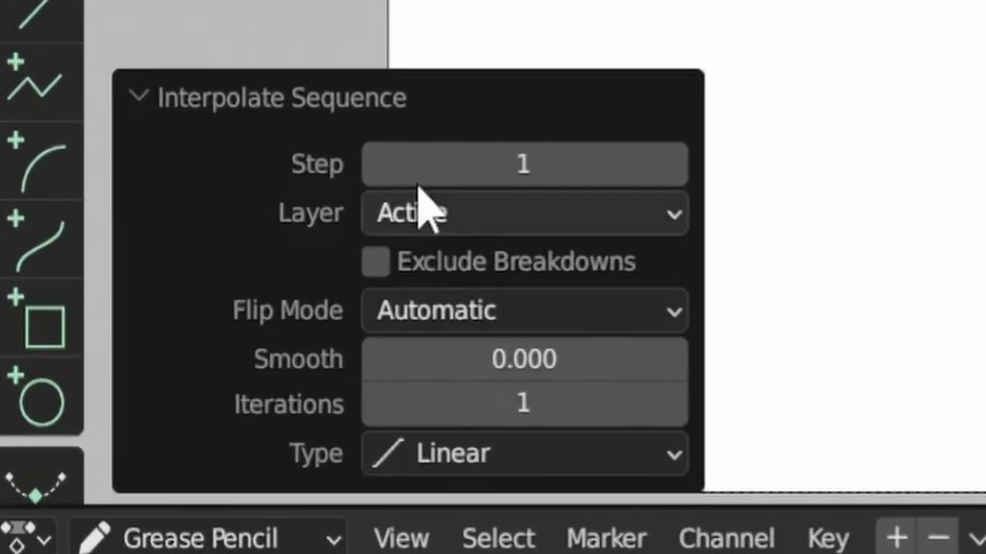
left_click(375, 261)
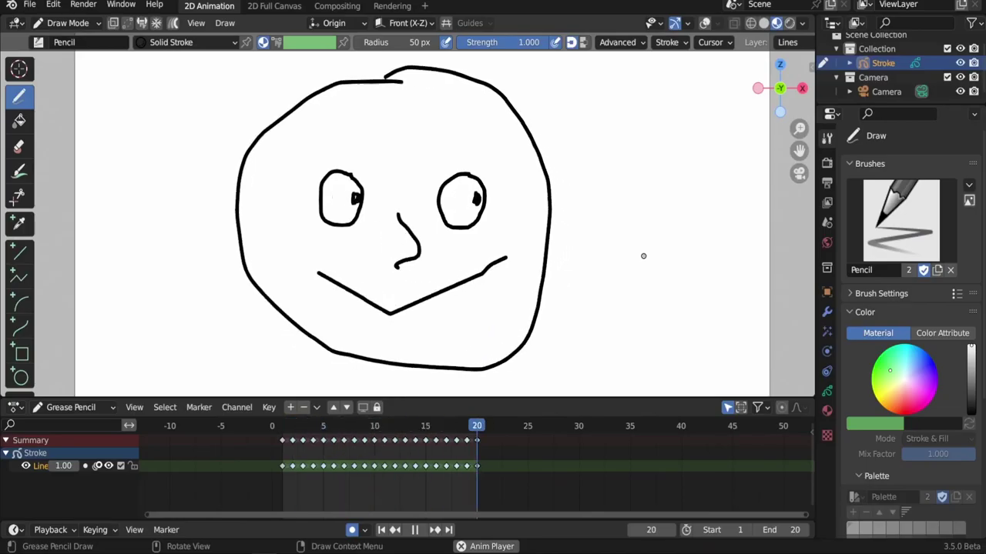
On frame 1, draw the right eyebrow, then select and copy both eyebrows in Edit Mode
key("space")
key("shift+Left")
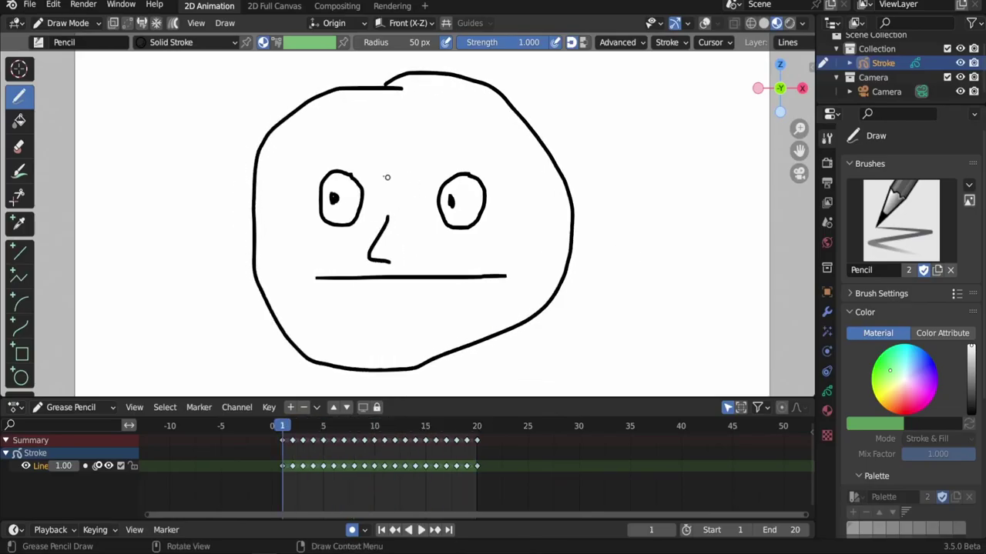
left_click_drag(440, 157, 468, 146)
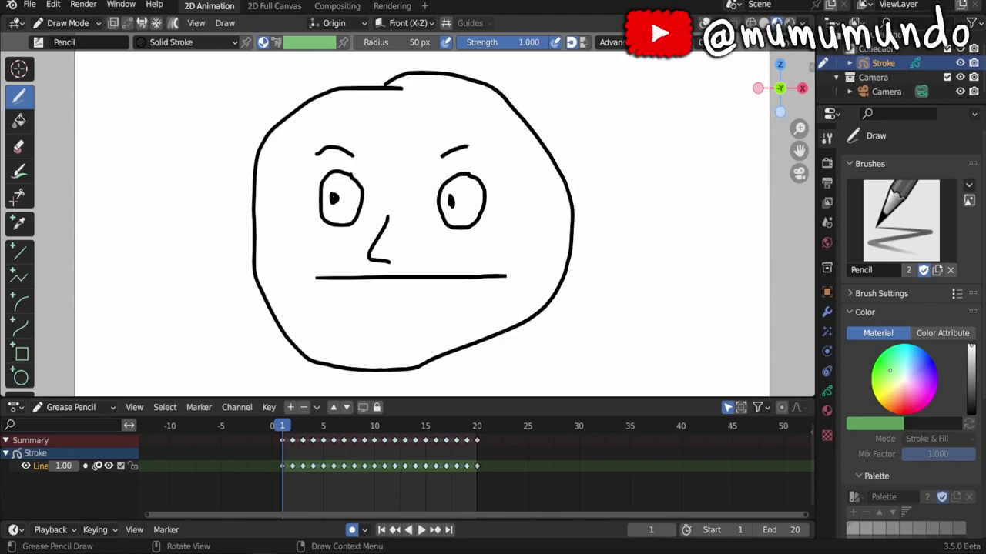
key("Tab")
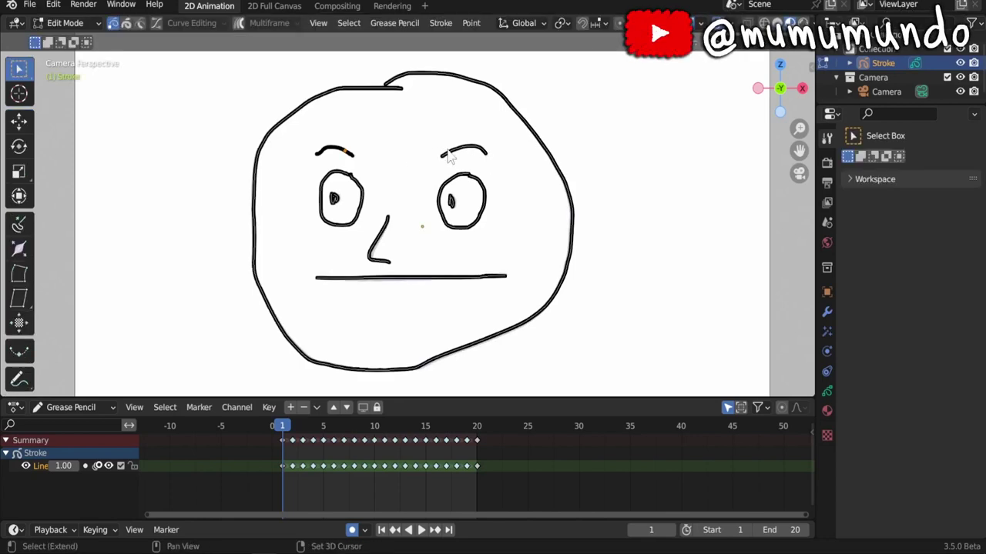
left_click(449, 155, "shift")
key("ctrl+l")
key("ctrl+c")
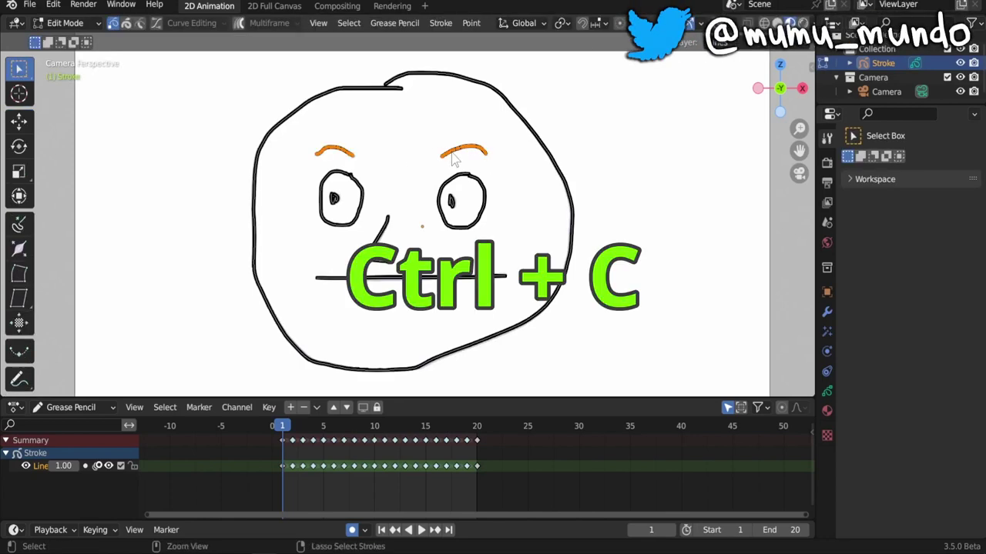
Paste the eyebrows onto keyframes 2–20 with Multiframe editing, then play the animation
left_click_drag(501, 450, 291, 486)
left_click_drag(286, 429, 293, 429)
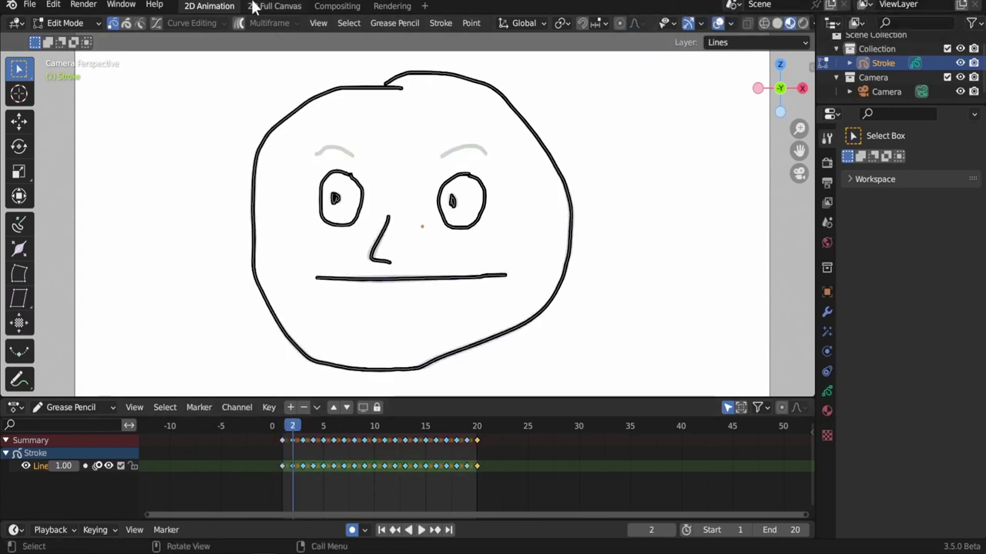
left_click(240, 23)
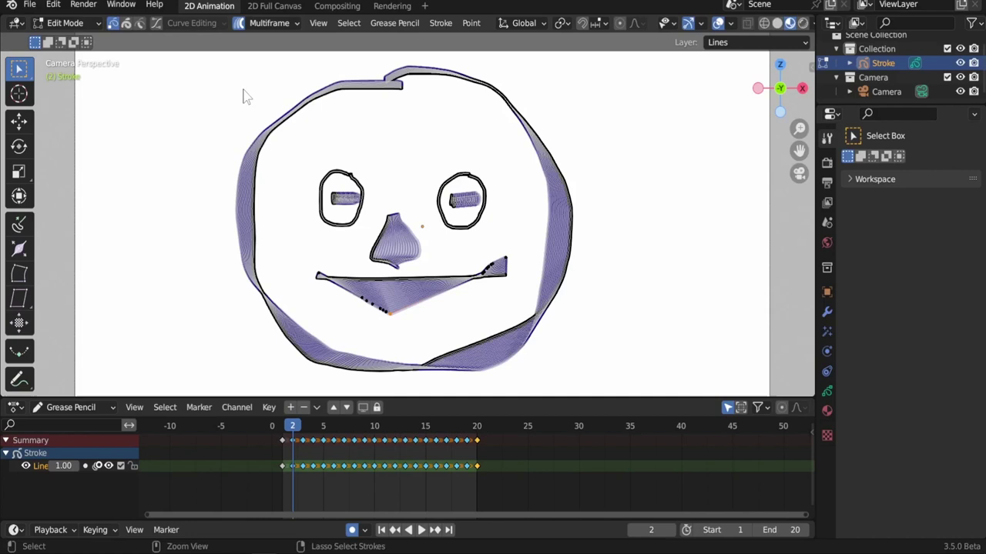
key("ctrl+v")
left_click(241, 23)
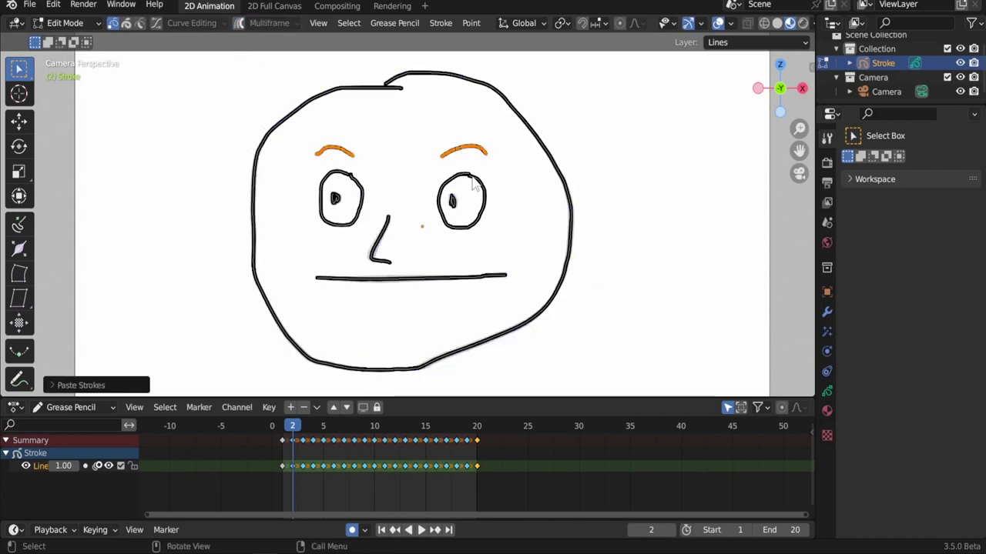
key("space")
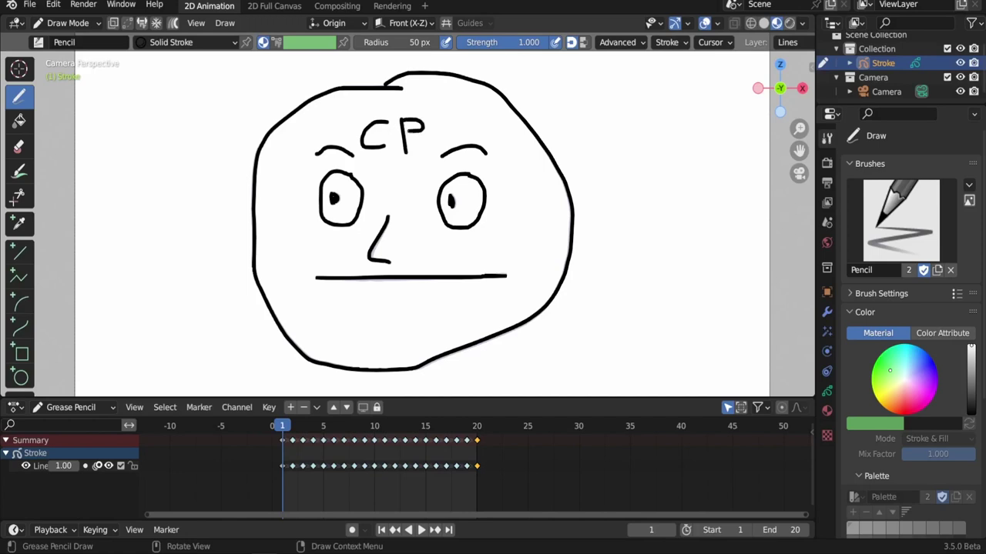
Select the CP lettering and paste it onto frame 24, undoing one mistaken paste
key("Tab")
left_click_drag(422, 170, 422, 173)
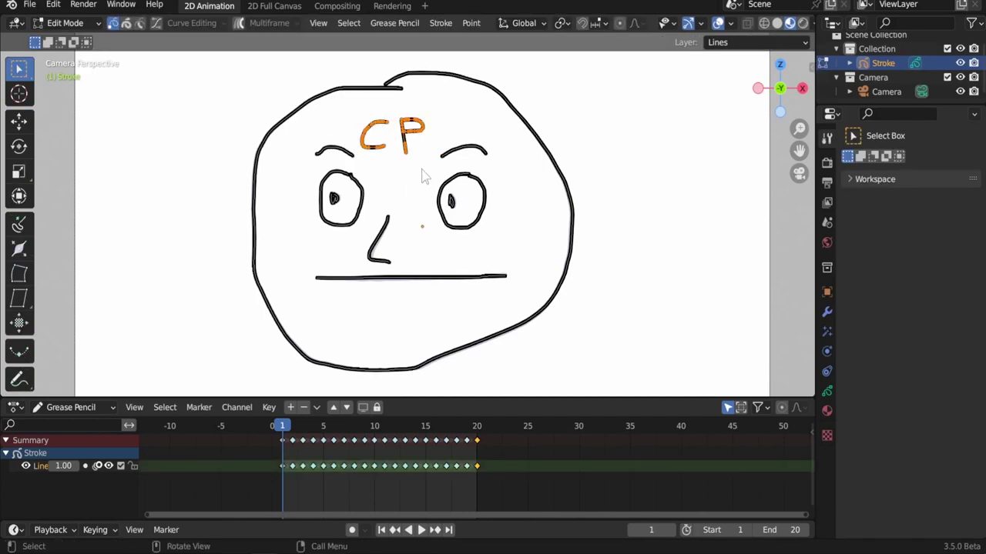
left_click(501, 428)
key("space")
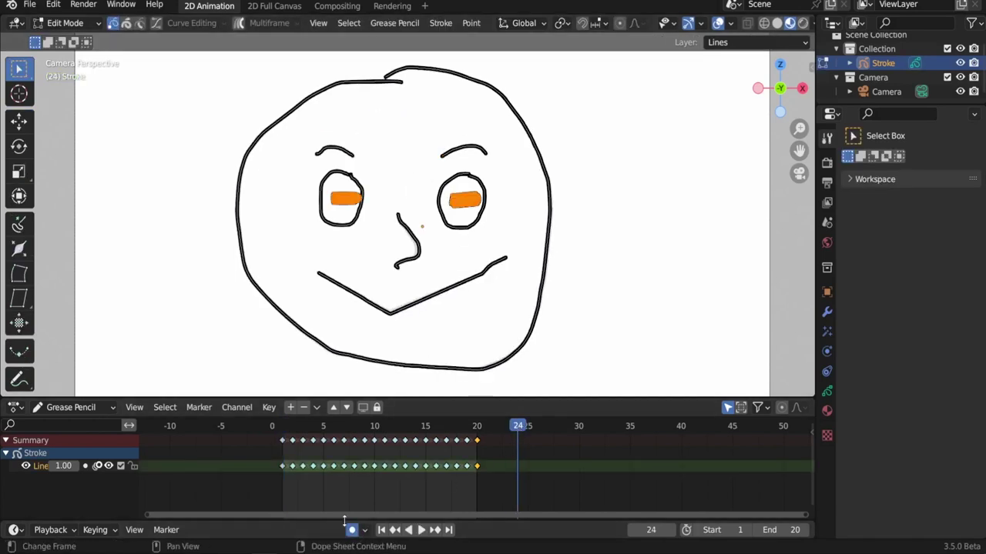
key("ctrl+v")
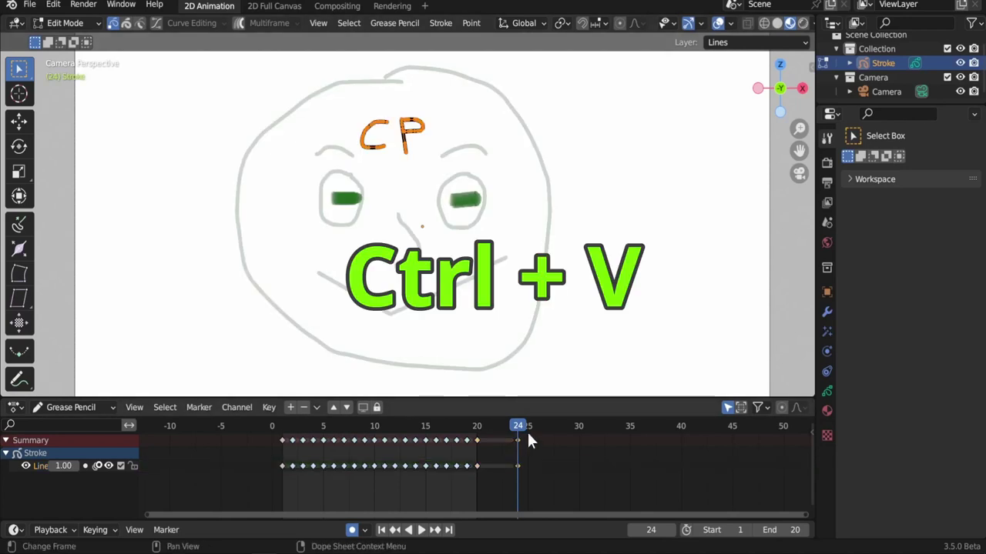
key("ctrl+z")
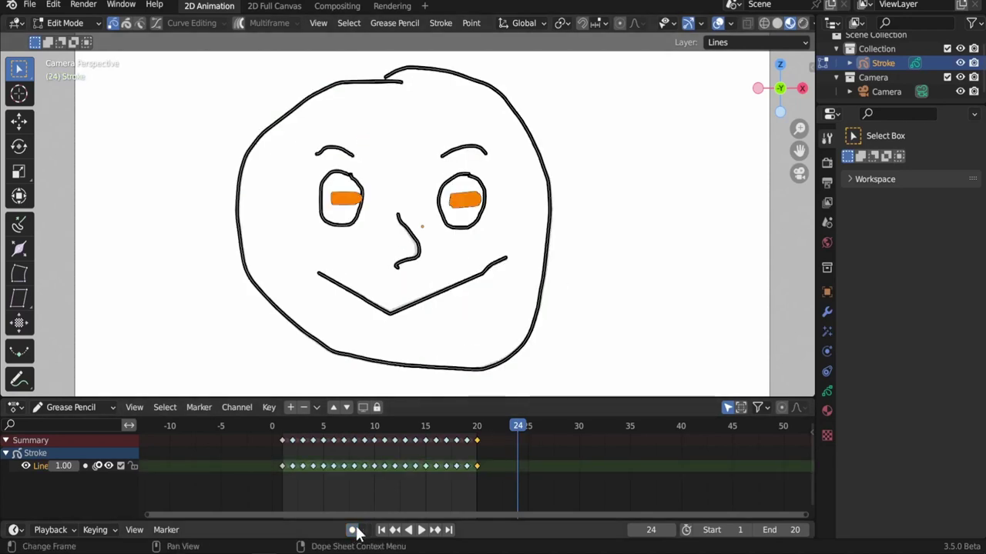
key("ctrl+v")
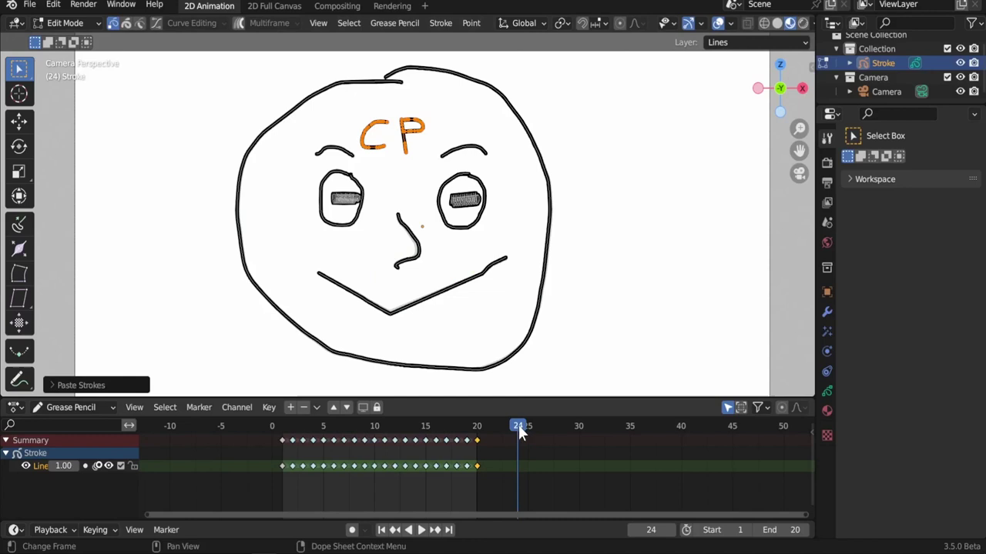
Paste the eyebrows onto all face keyframes with Multiframe on, then play to check
key("shift+Left")
left_click_drag(497, 451, 289, 472)
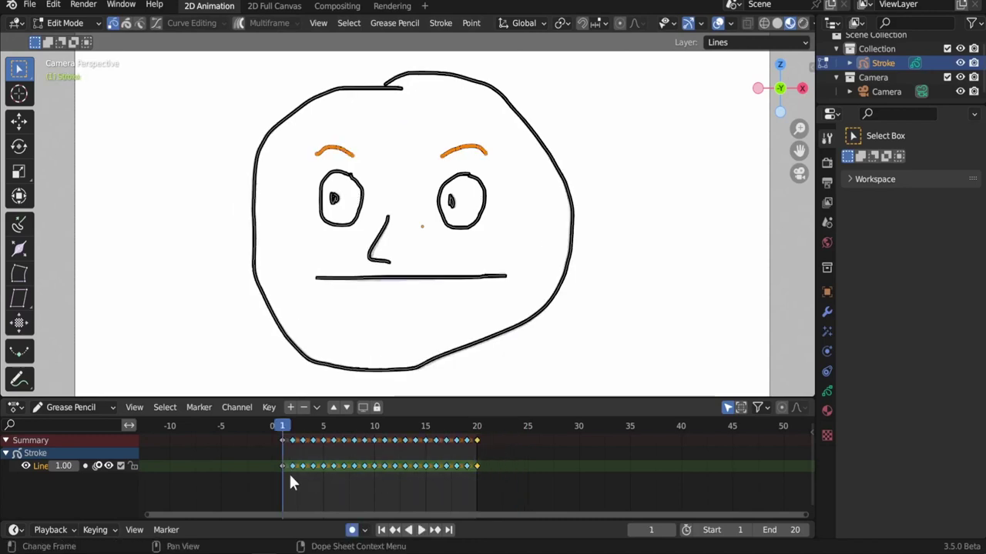
key("Right")
left_click(240, 23)
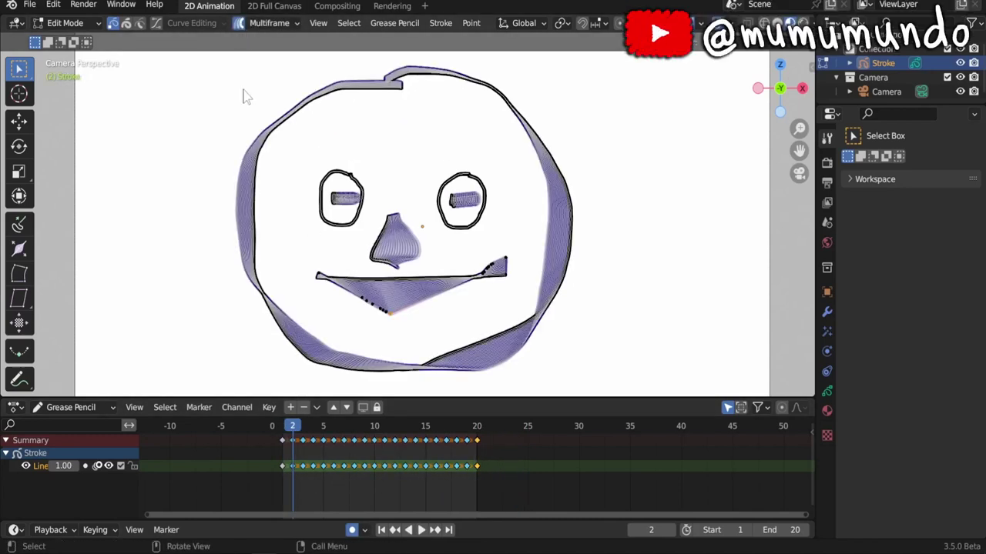
key("ctrl+v")
key("space")
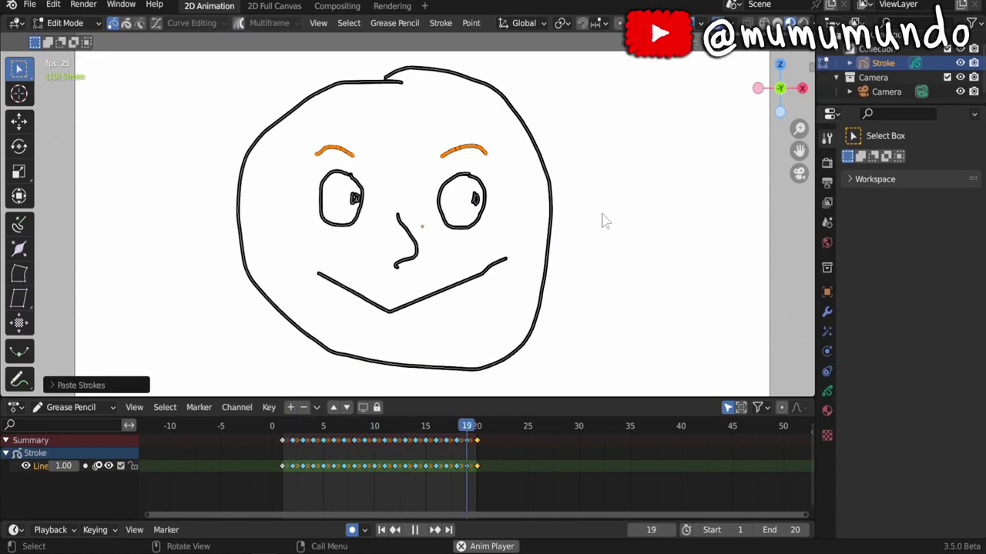
key("space")
Copy both eye bars from frame 17 and paste them onto frame 16
left_click_drag(330, 185, 362, 217)
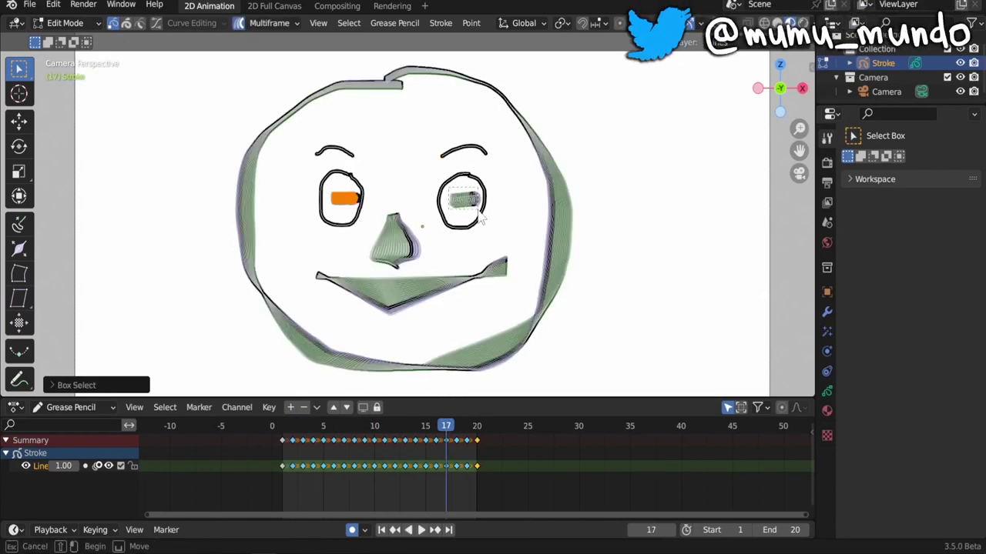
left_click_drag(480, 219, 481, 220, "shift")
key("ctrl+c")
left_click(332, 466)
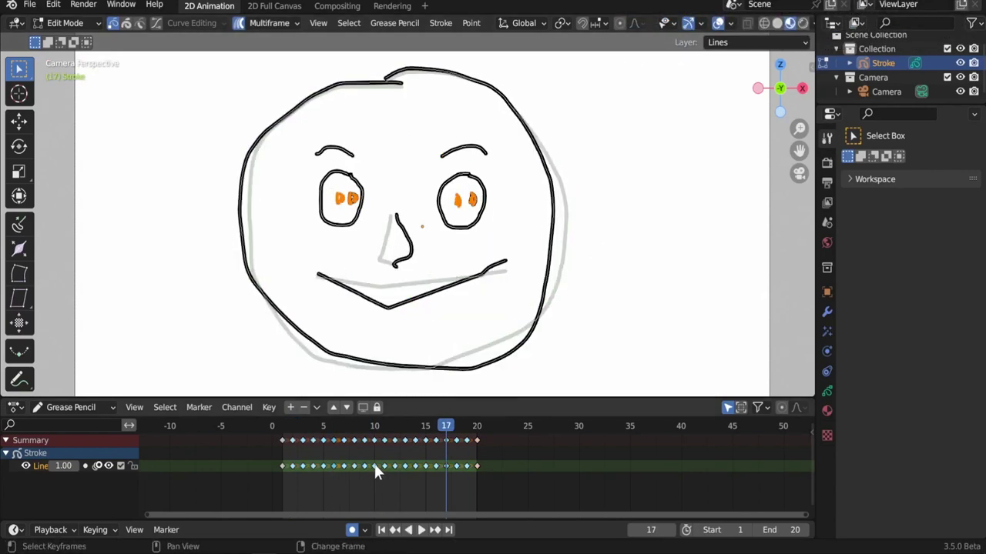
key("Left")
key("ctrl+v")
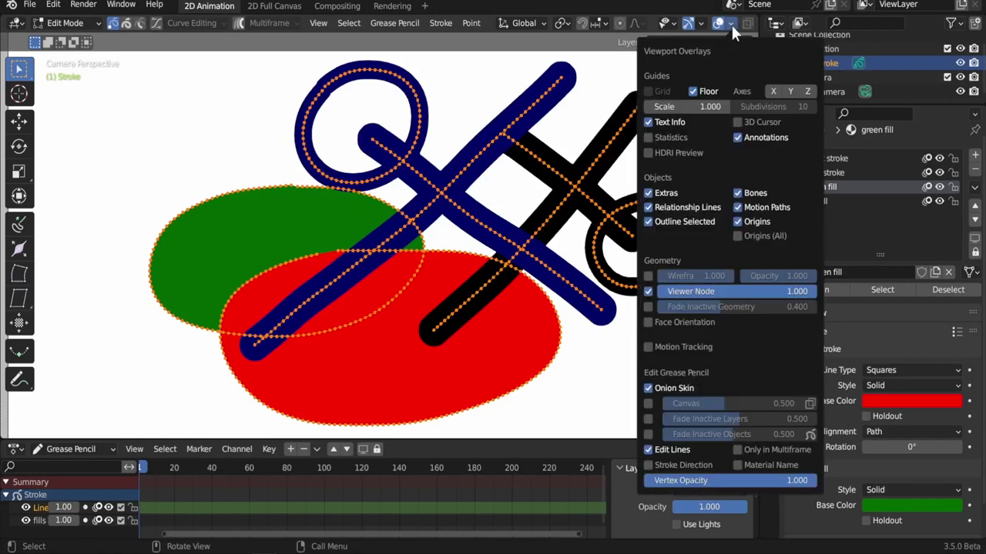
Fade Vertex Opacity almost to zero, then switch via Weight Paint to Sculpt Mode
mouse_move(763, 481)
left_mouse_down()
mouse_move(647, 480)
mouse_move(814, 480)
left_mouse_up()
key("ctrl+Tab")
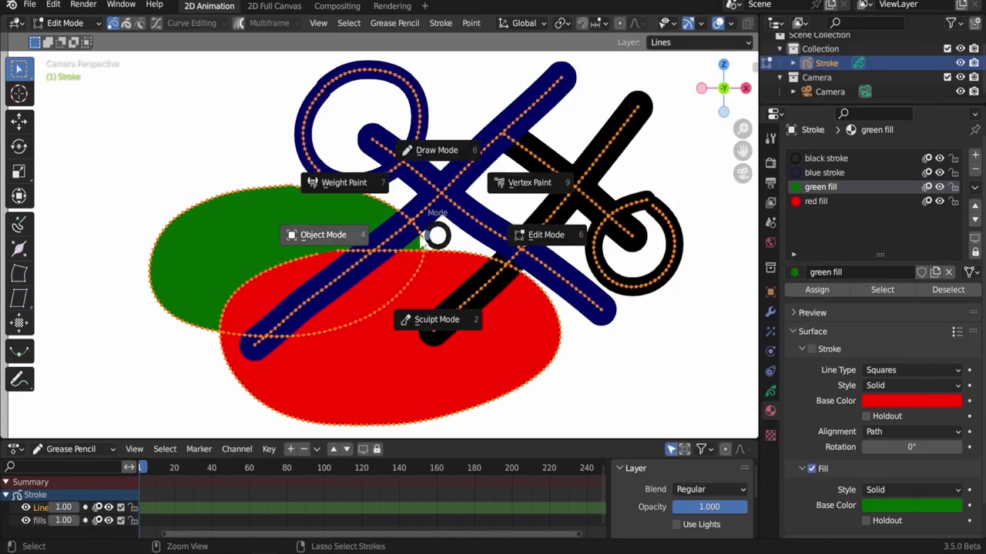
left_click(373, 191)
key("ctrl+Tab")
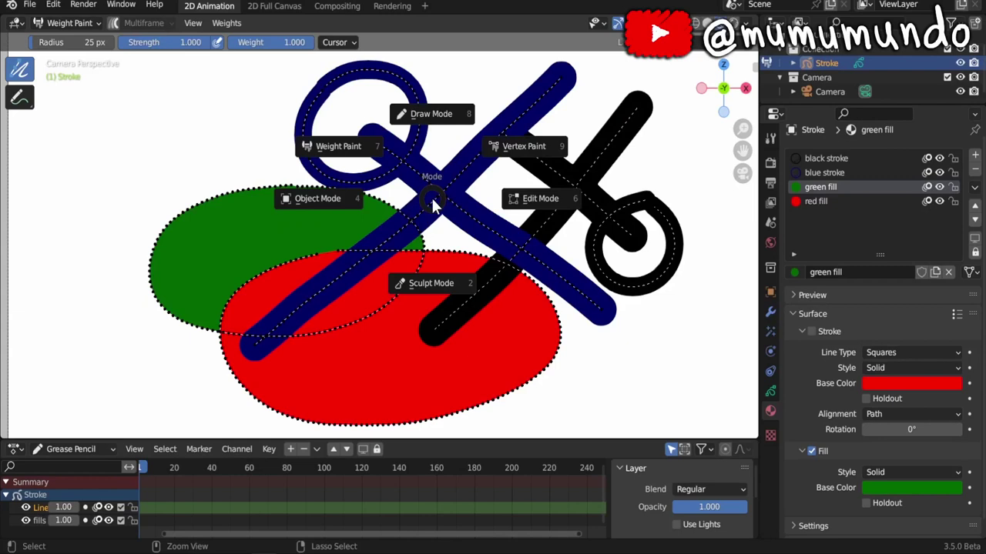
left_click(439, 272)
Limit sculpting to selected points and show the Overlays settings
scroll(450, 231, "up", 5)
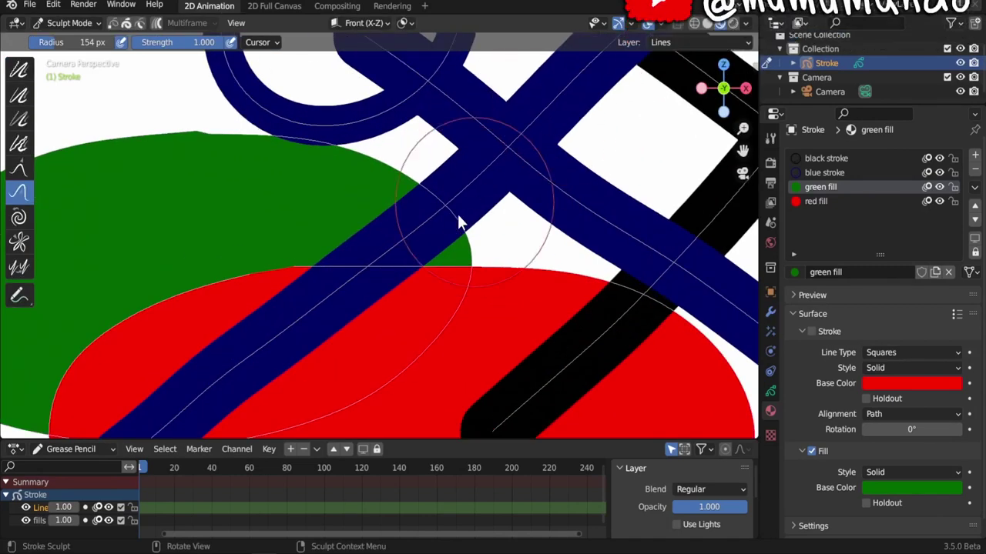
left_click(113, 23)
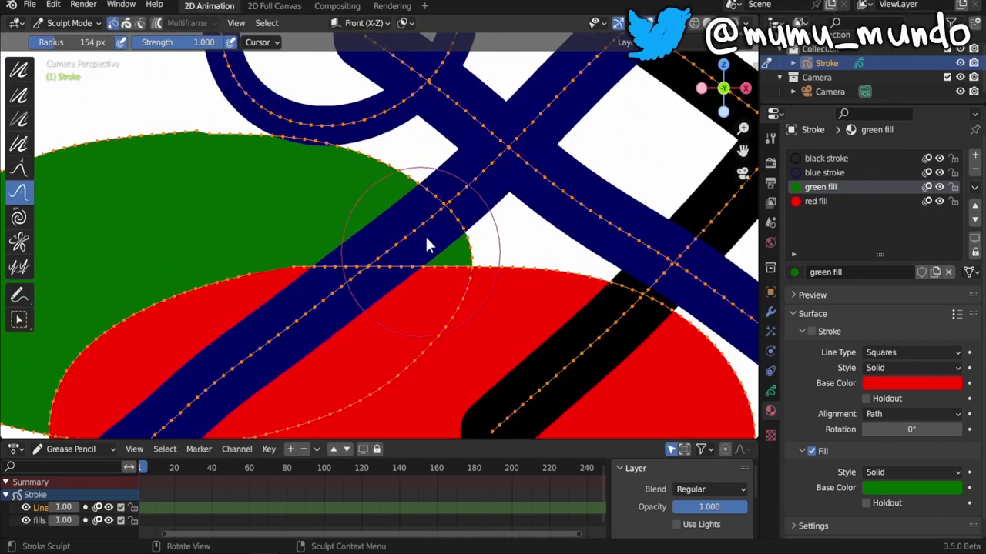
left_click(661, 23)
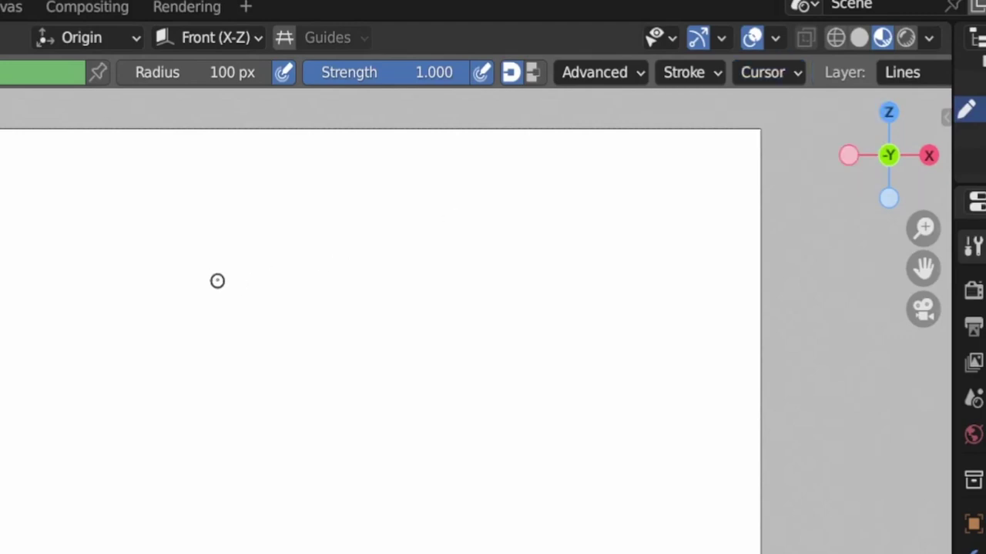
Draw horizontal and vertical lines, then raise the brush radius to 298 px and draw thicker strokes
mouse_move(342, 318)
left_mouse_down()
mouse_move(463, 309)
mouse_move(486, 296)
left_mouse_up()
left_click_drag(232, 211, 208, 324)
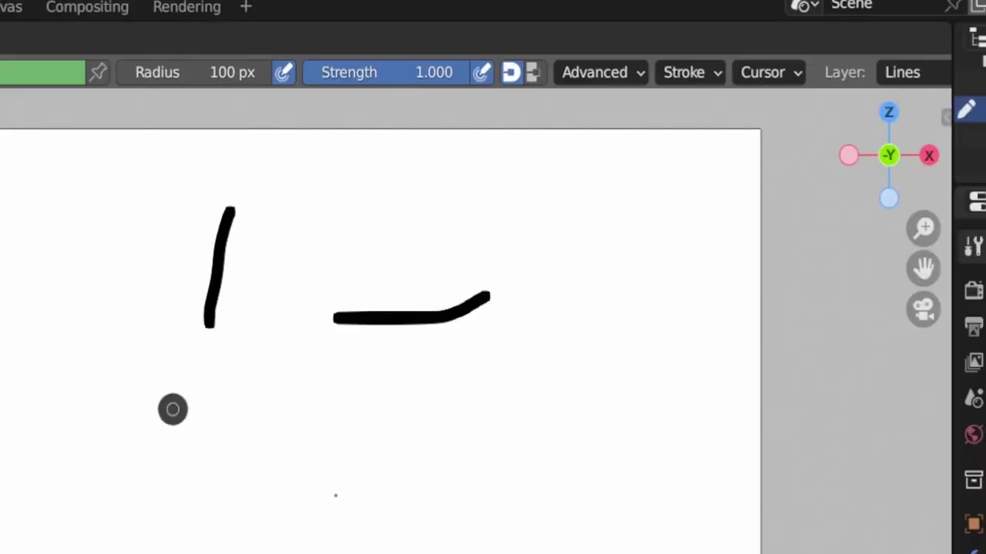
key("f")
left_click(331, 430)
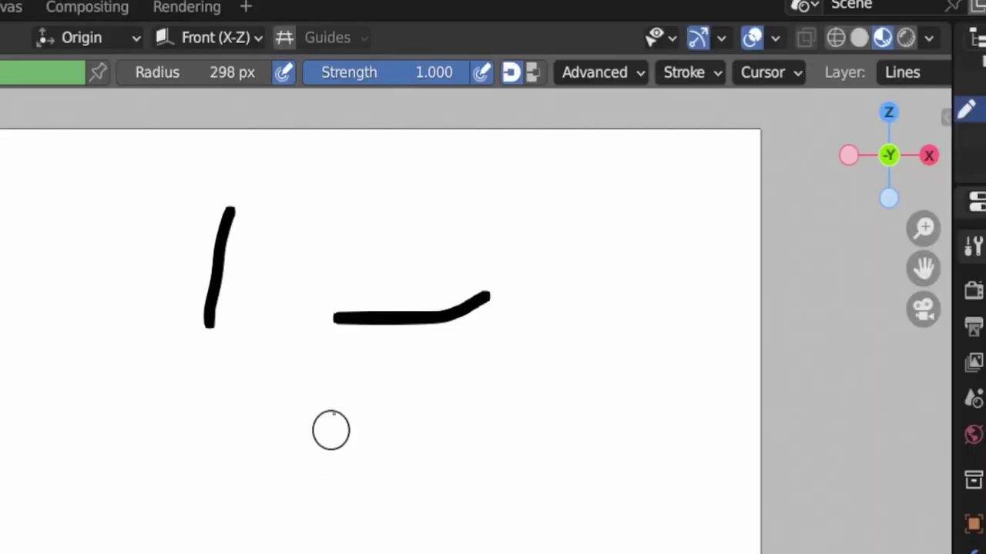
left_click_drag(348, 372, 240, 416)
left_click_drag(89, 235, 103, 415)
Raise the brush radius to 500 px and draw three very thick strokes
left_click(142, 477)
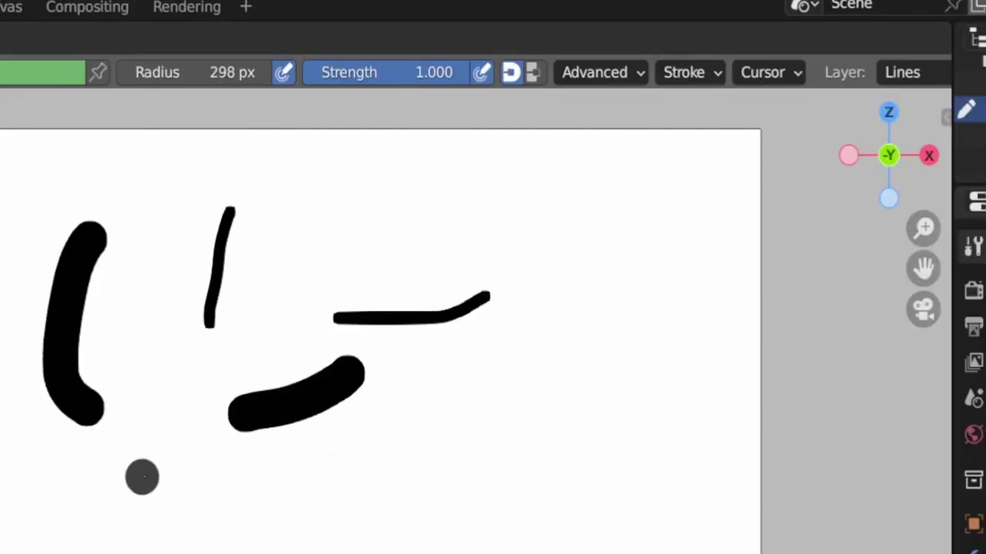
left_click(142, 476)
left_click_drag(131, 301, 213, 479)
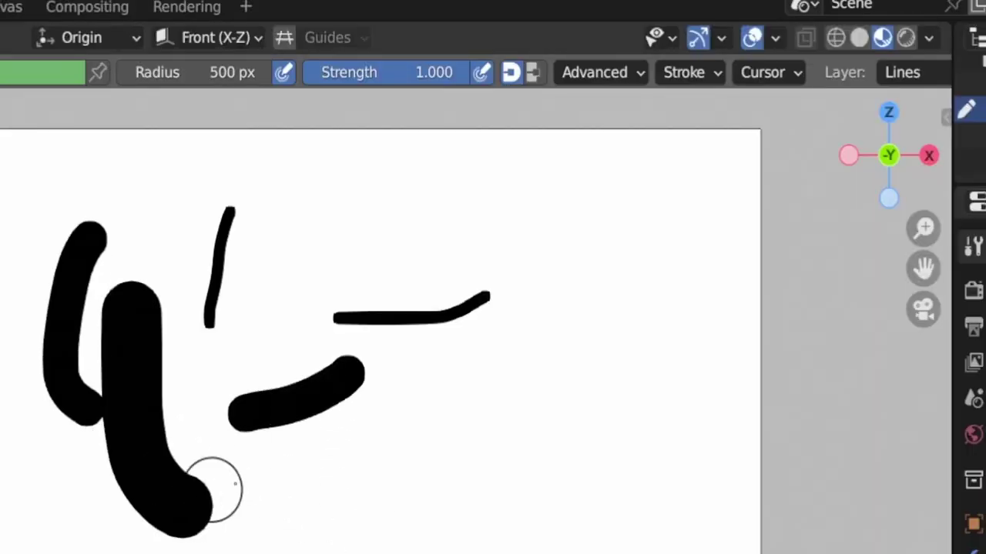
left_click_drag(474, 376, 374, 522)
mouse_move(430, 183)
left_mouse_down()
mouse_move(426, 206)
mouse_move(280, 235)
left_mouse_up()
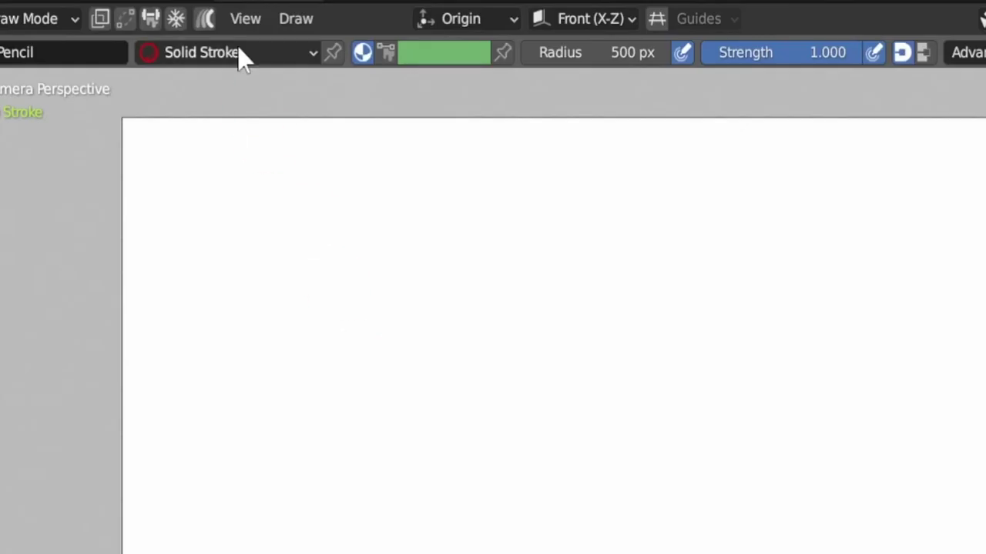
Switch the active drawing material through Solid Fill, Fill and Stroke, and Texture
left_click(238, 52)
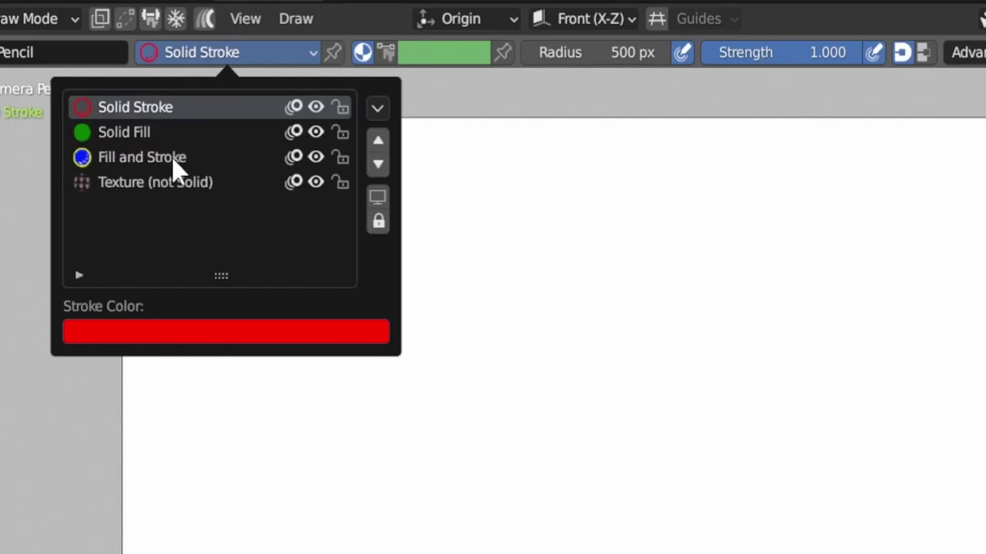
left_click(180, 134)
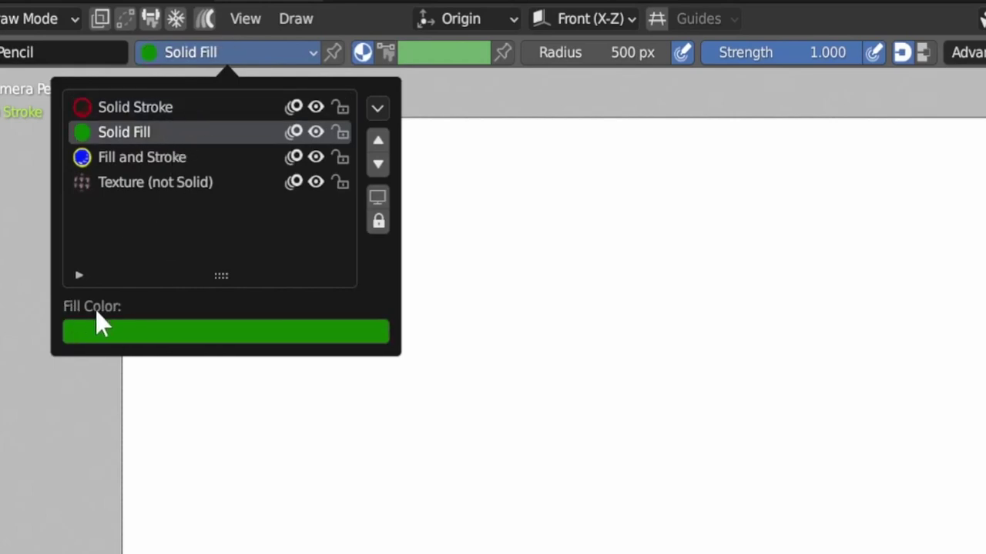
left_click(176, 162)
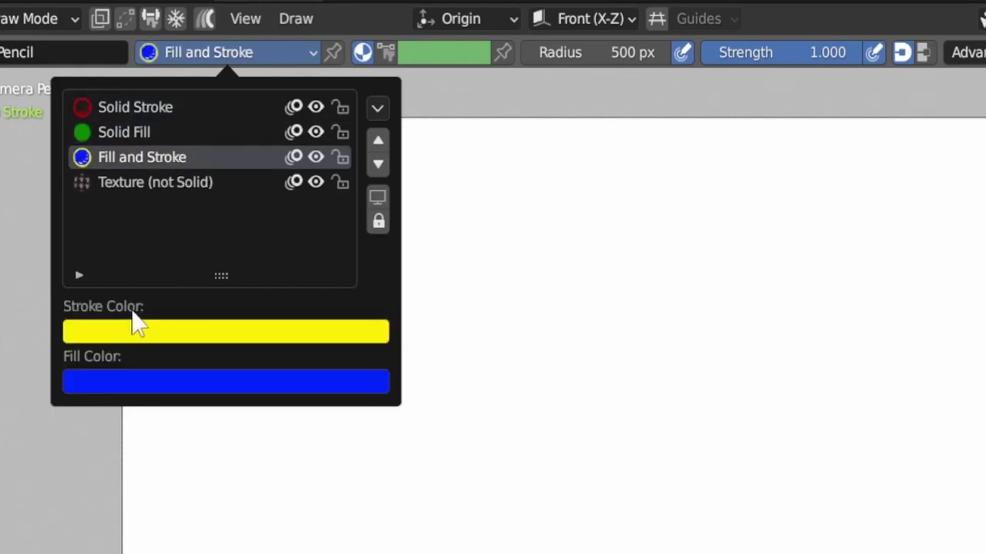
left_click(185, 191)
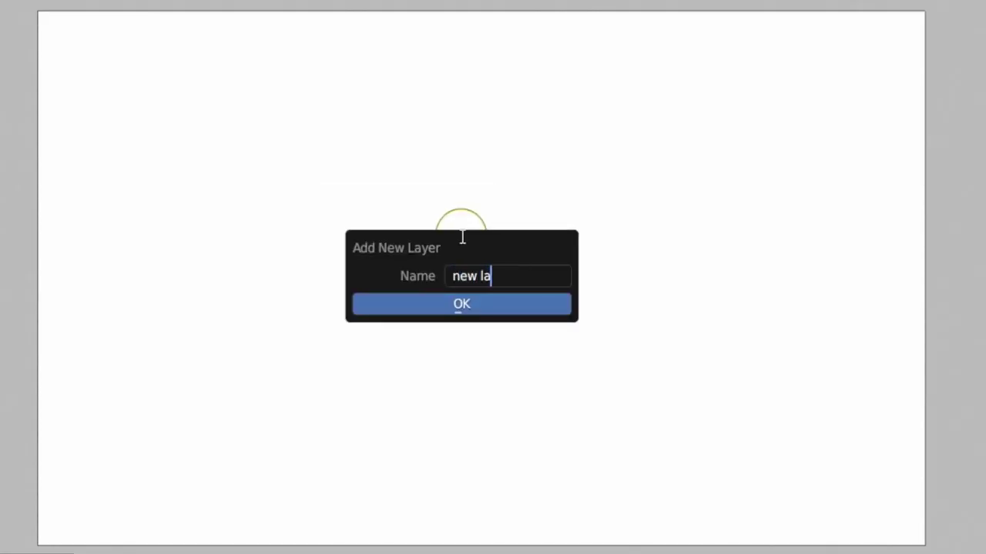
Add a layer named 'new layer', then enable the Grease Pencil Tools add-on in Preferences
type("layer")
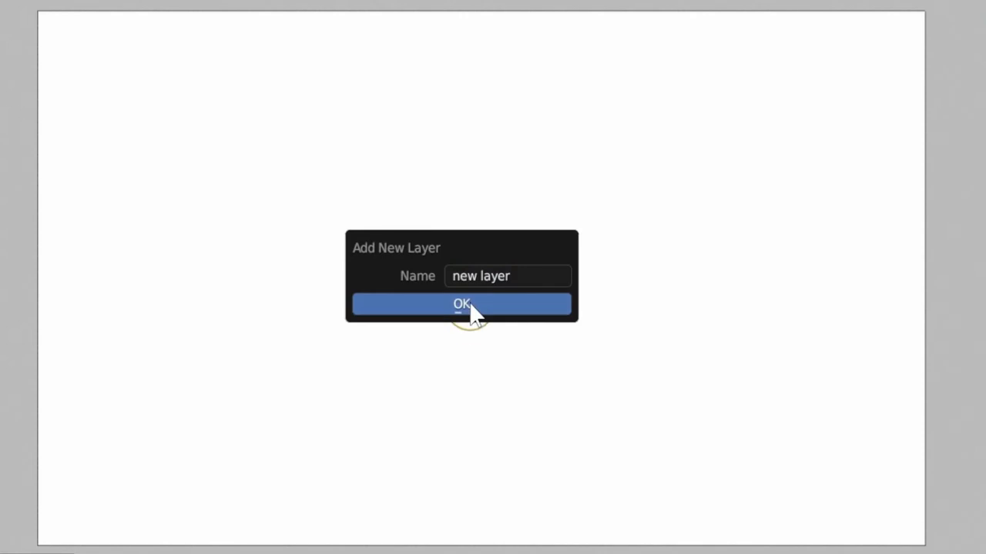
left_click(468, 306)
left_click(53, 4)
left_click(80, 205)
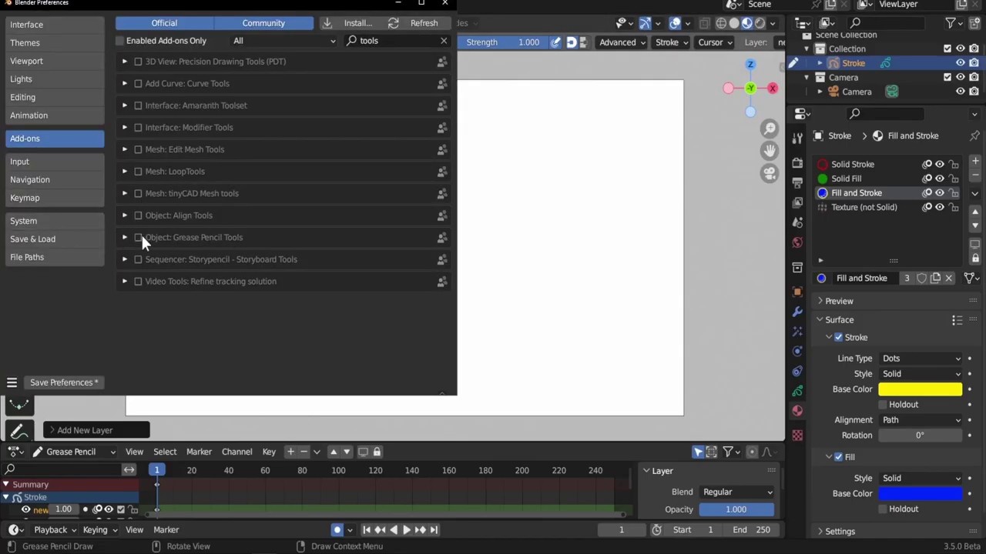
left_click(138, 238)
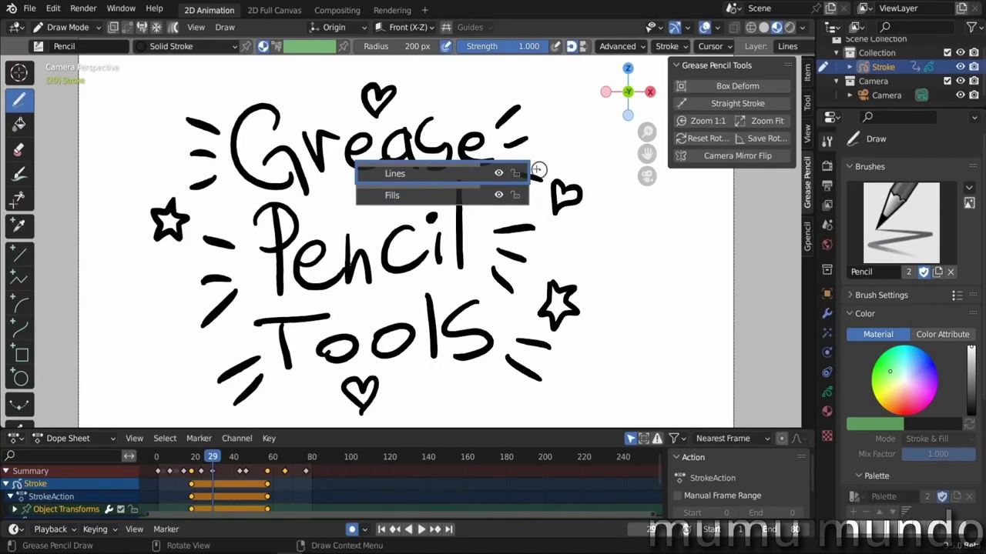
Add two new layers and make Lines the active layer with the Layer Navigator popup
left_click(536, 169)
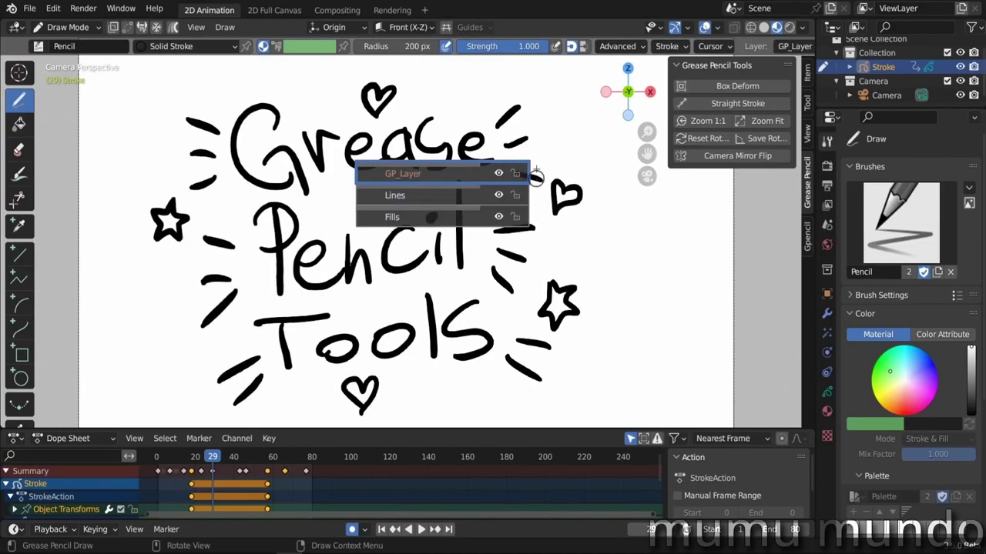
left_click(536, 172)
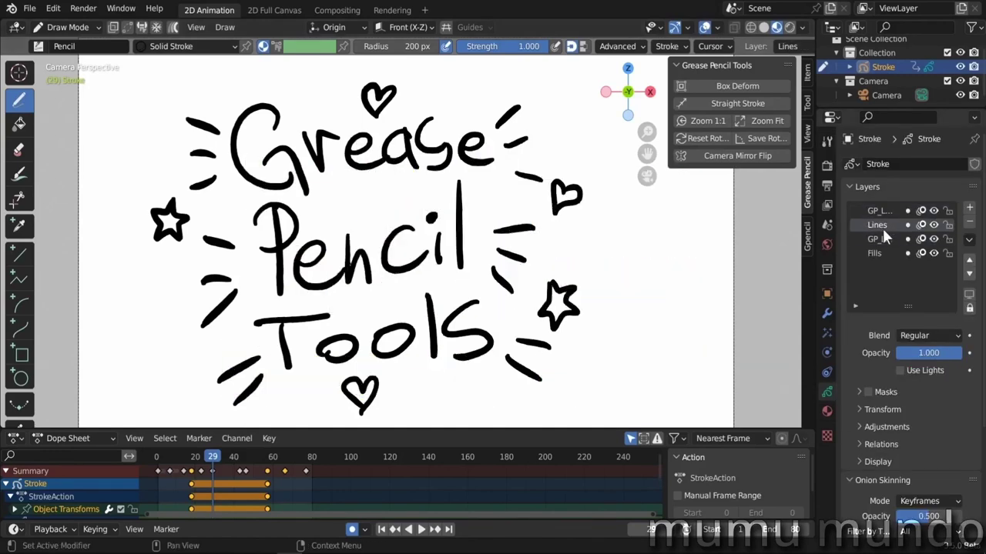
key("y")
left_click(393, 182)
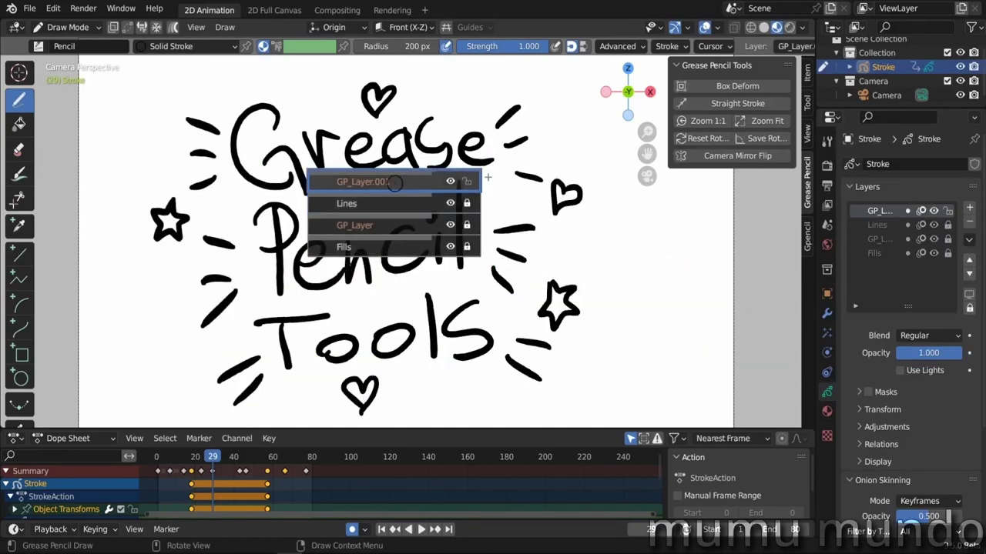
left_click(393, 225)
left_click(411, 204)
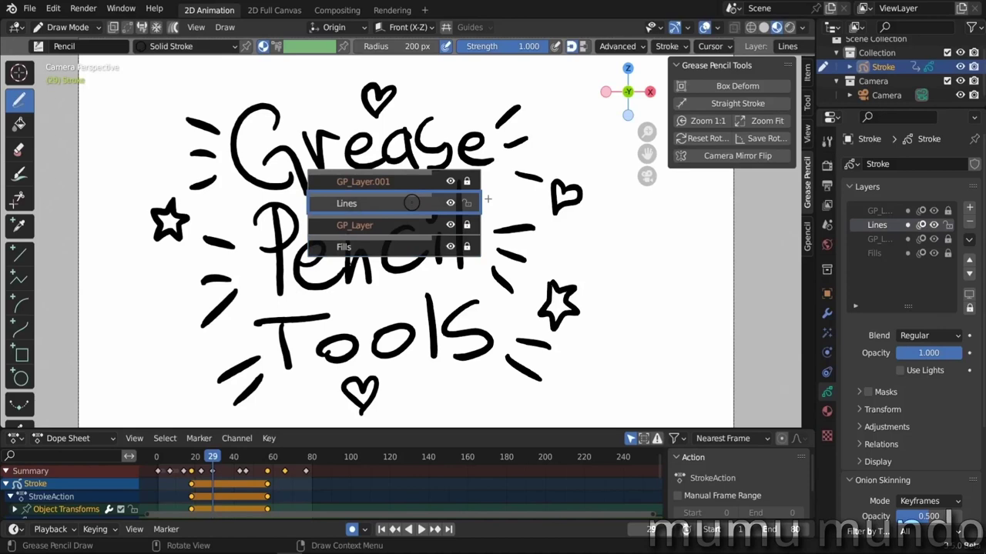
Return to object mode and expand the add-on's Layer Navigator shortcut settings
left_click(826, 293)
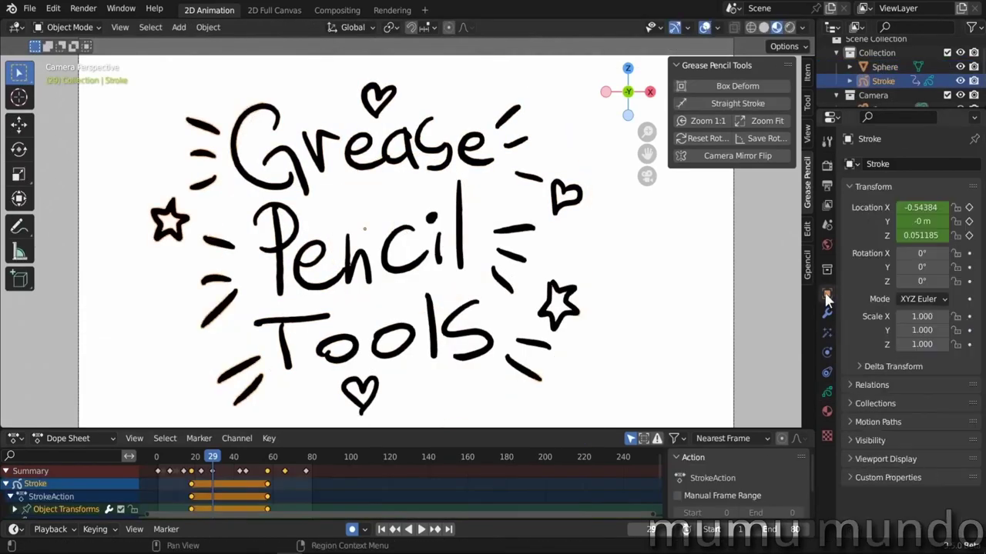
left_click(886, 459)
scroll(885, 458, "down", 1)
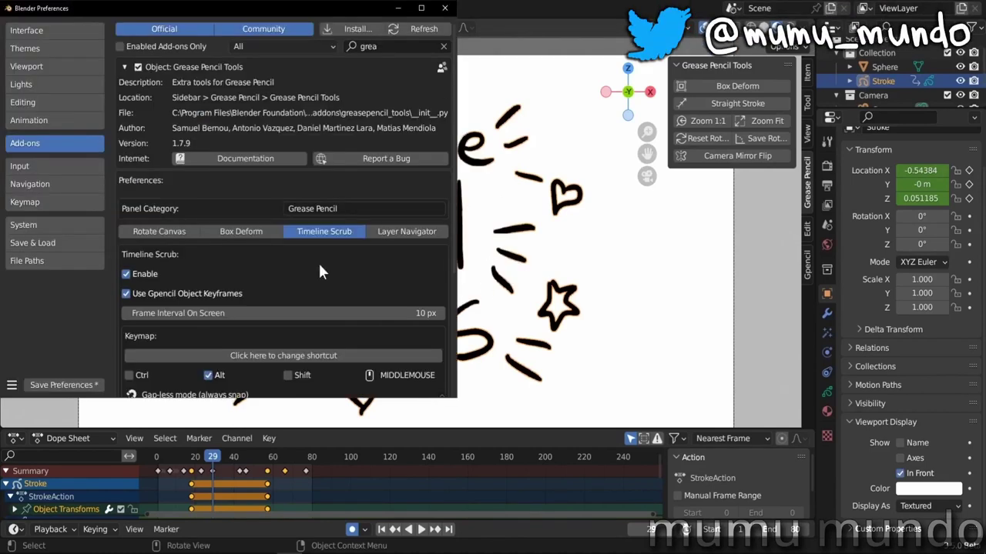
left_click(406, 231)
left_click(136, 340)
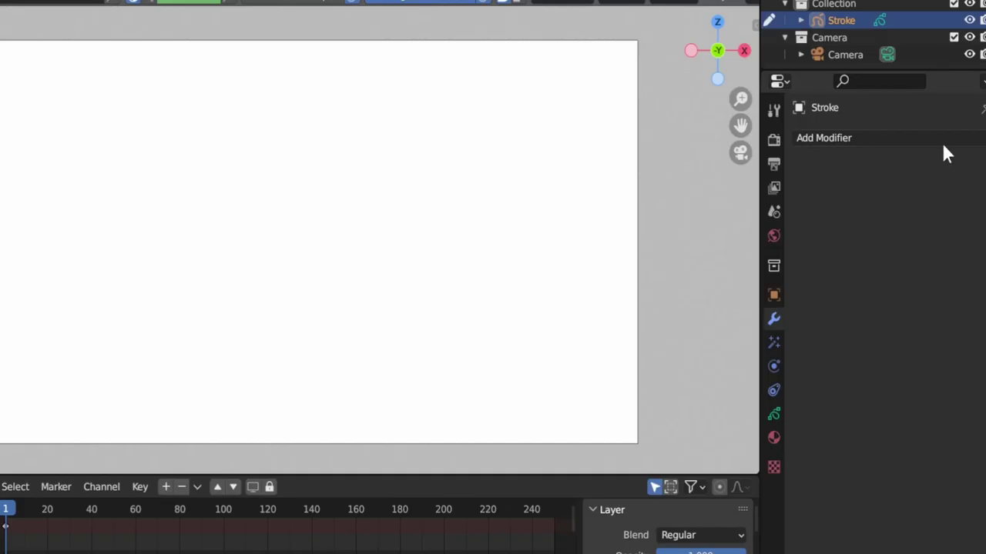
Add an Offset modifier to the Stroke object with Mode Stroke and Offset X -6
left_click(944, 139)
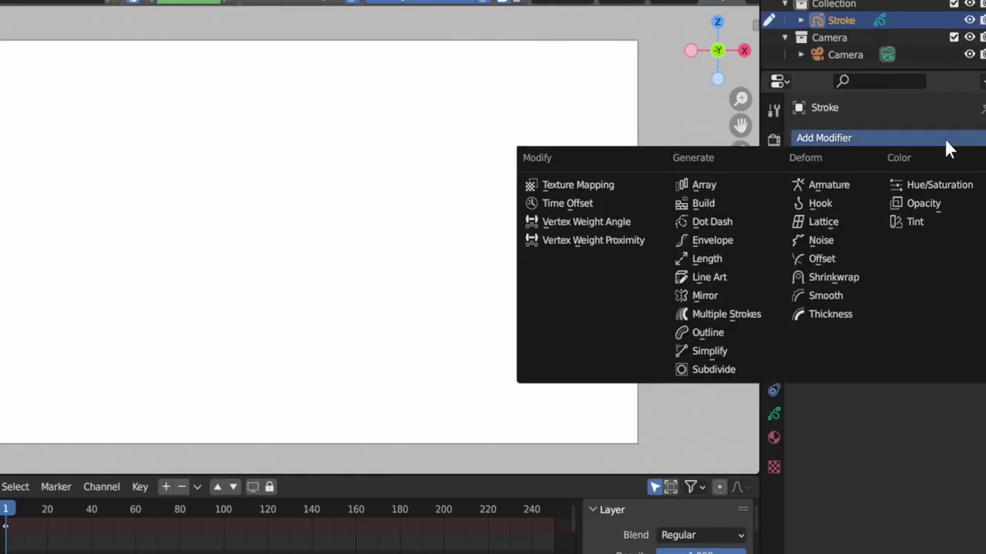
left_click(846, 265)
left_click(814, 187)
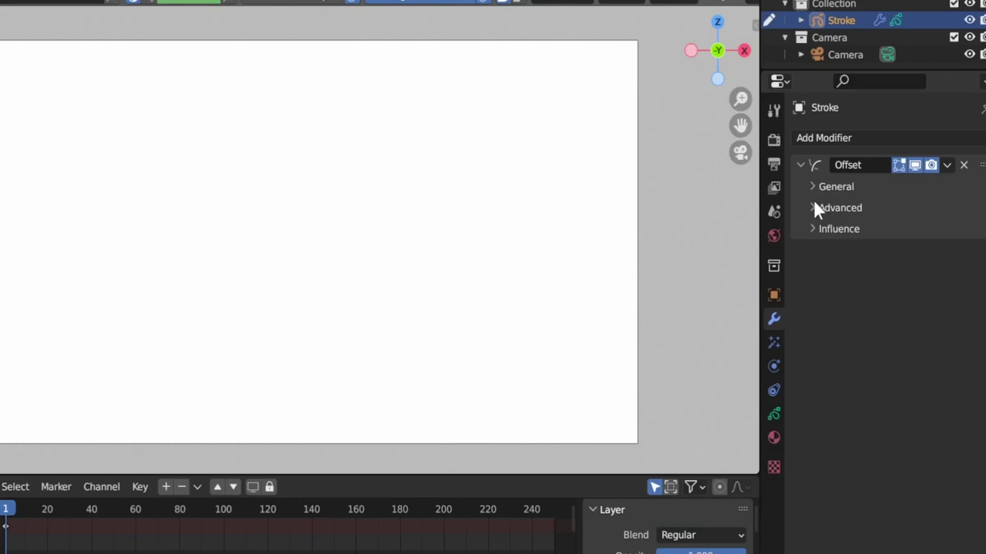
left_click(813, 208)
left_click(909, 233)
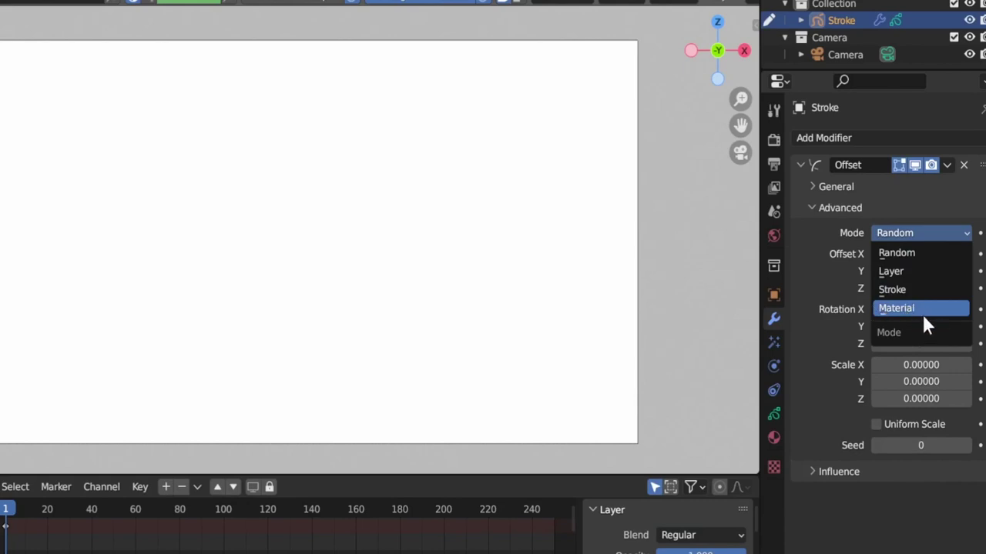
left_click(897, 289)
left_click(916, 232)
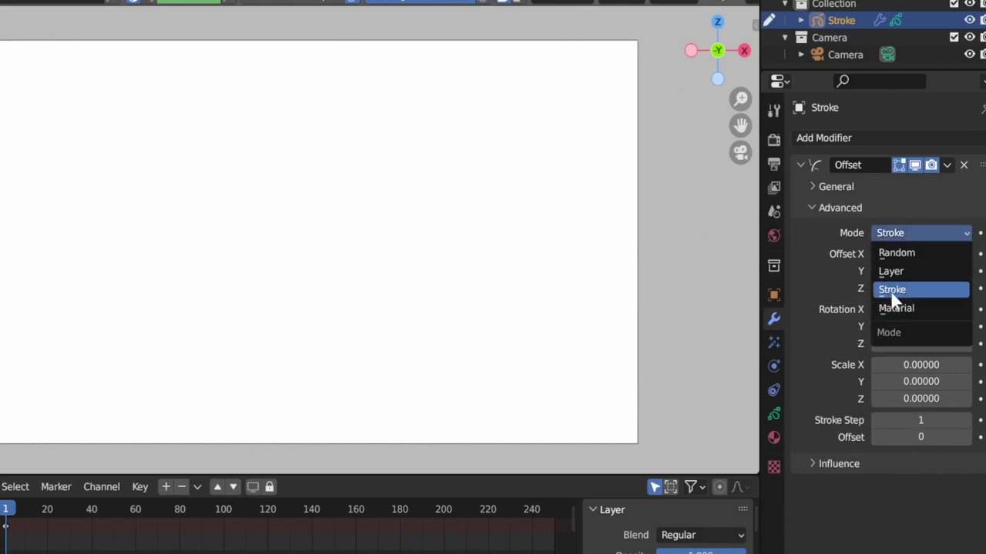
left_click(904, 293)
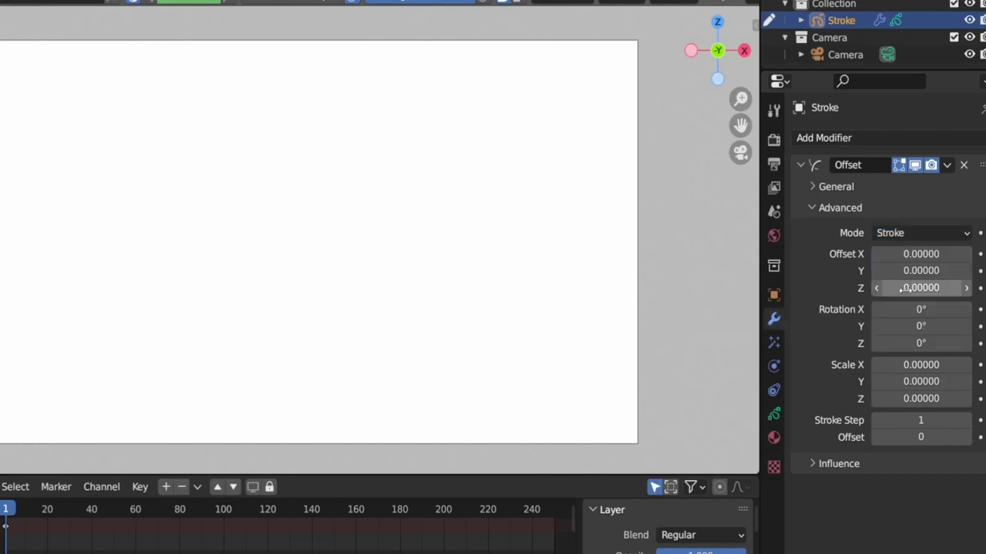
left_click(918, 255)
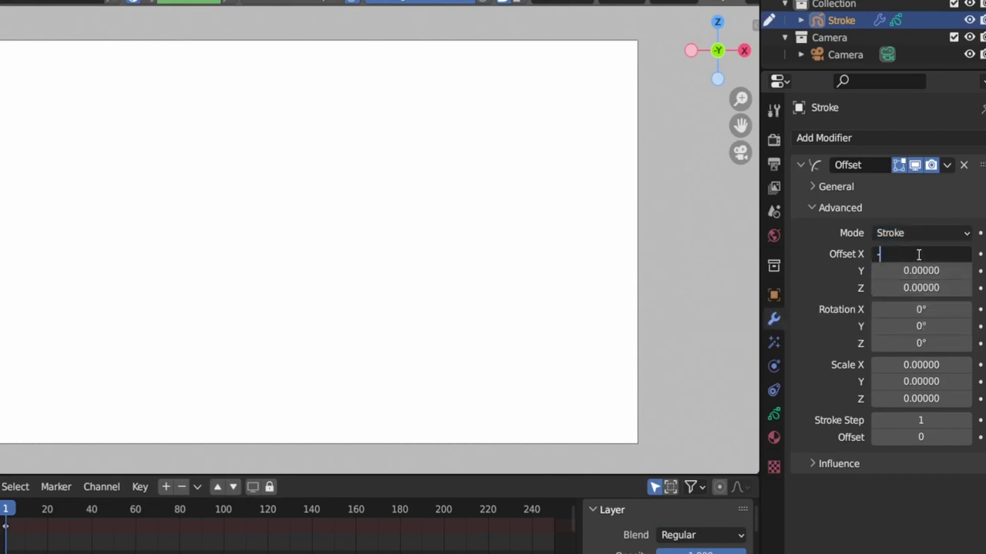
key("Return")
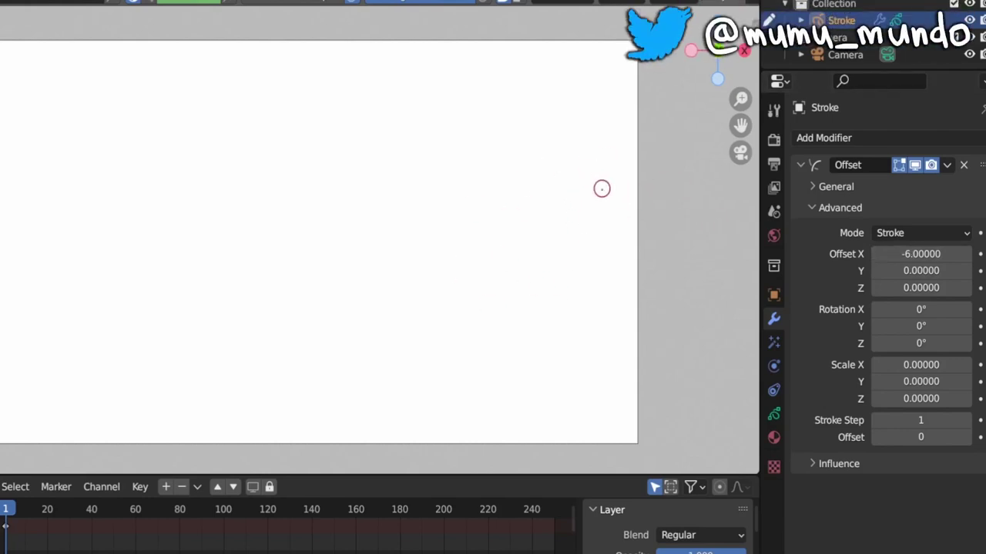
Write digits at one spot so earlier ones shift sideways
mouse_move(567, 188)
left_mouse_down()
mouse_move(616, 263)
mouse_move(562, 271)
left_mouse_up()
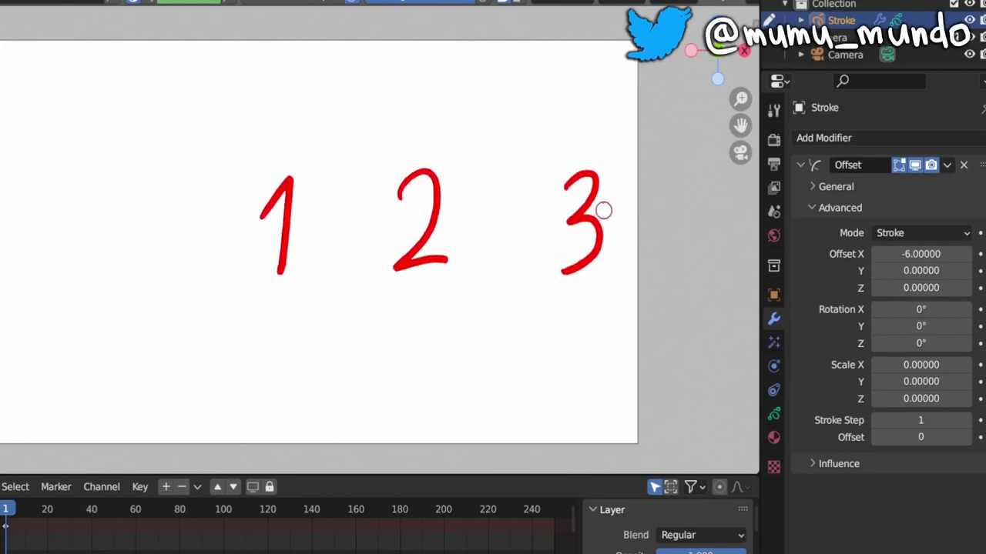
mouse_move(597, 164)
left_mouse_down()
mouse_move(589, 278)
mouse_move(573, 271)
mouse_move(574, 224)
left_mouse_up()
left_click_drag(566, 173, 589, 269)
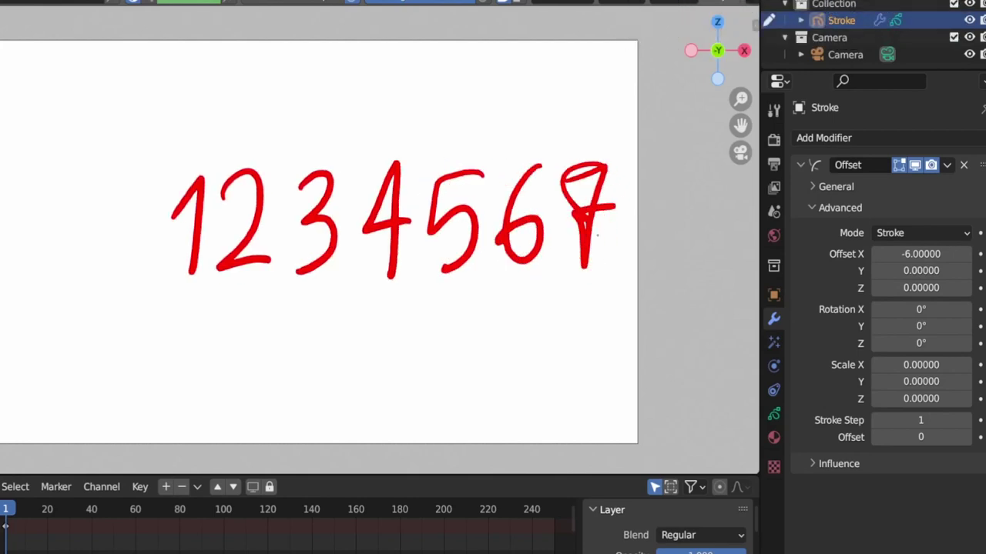
left_click_drag(608, 173, 589, 266)
left_click_drag(608, 166, 612, 168)
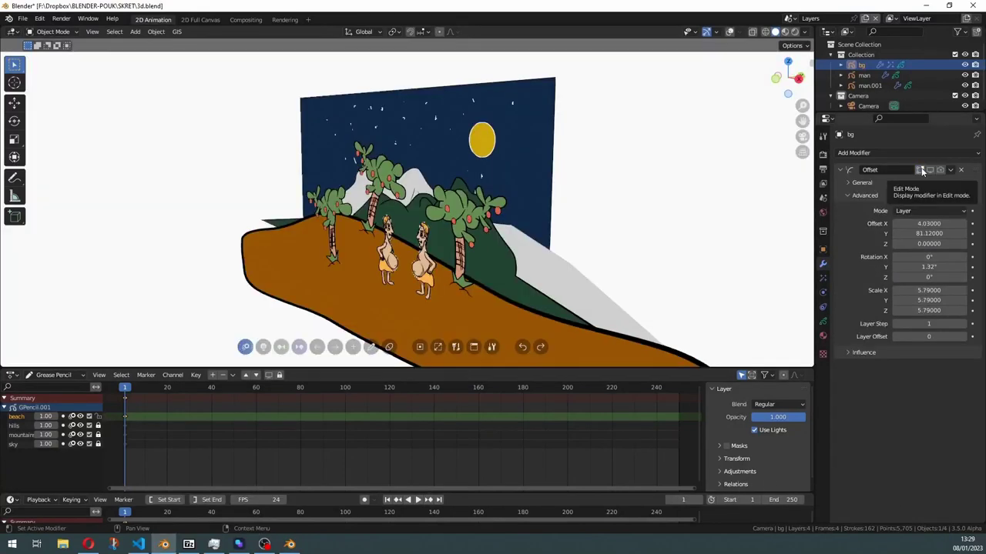
Orbit the layered landscape example to view it in perspective
middle_click_drag(609, 258, 671, 251)
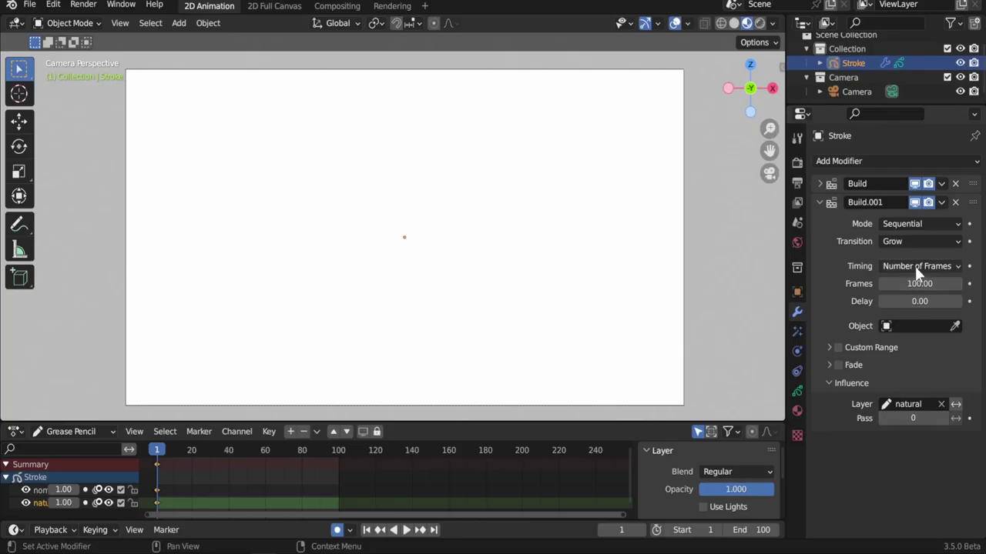
Set Build.001 timing to Natural Drawing Speed, play it, and vary Speed Factor to 1.97
left_click(915, 264)
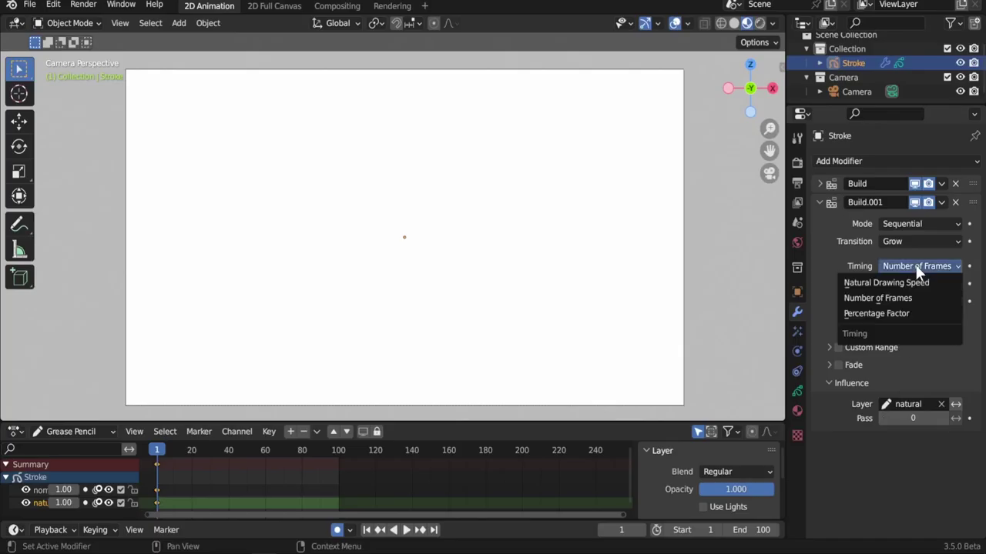
left_click(901, 283)
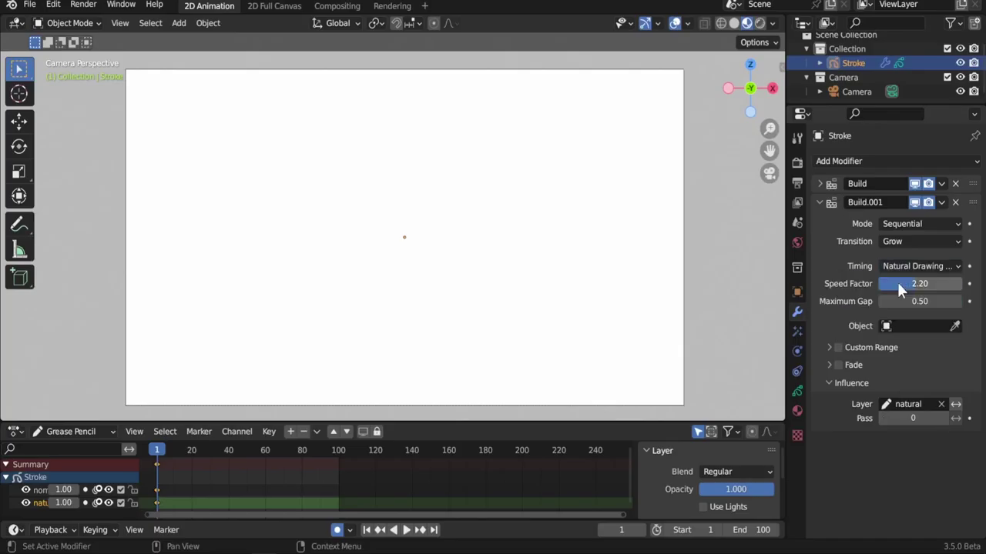
key("space")
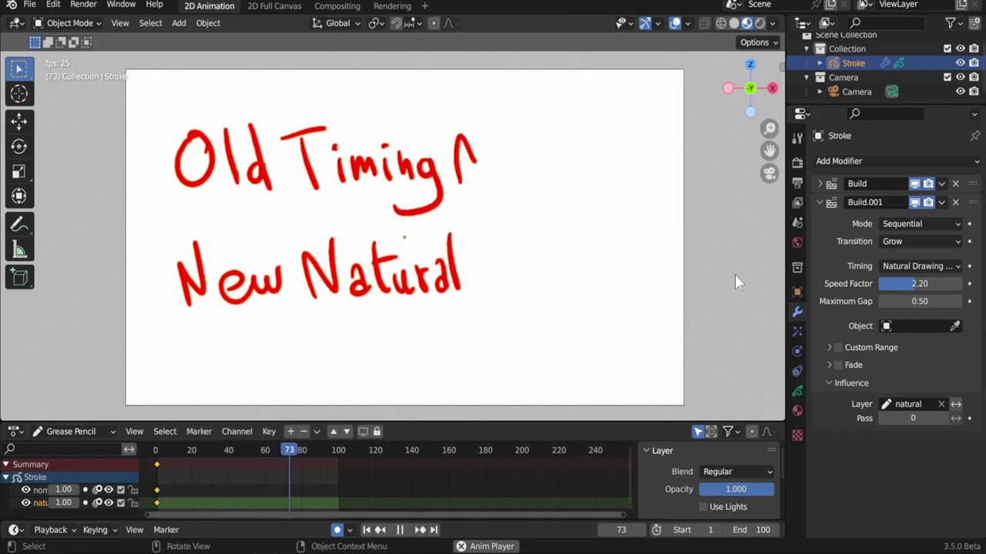
left_click(915, 283)
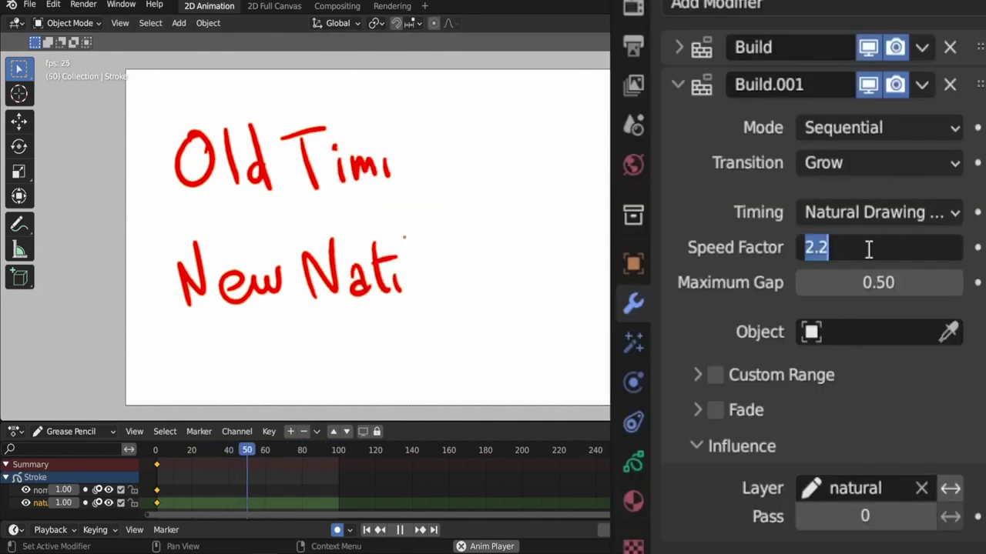
type("1")
key("Return")
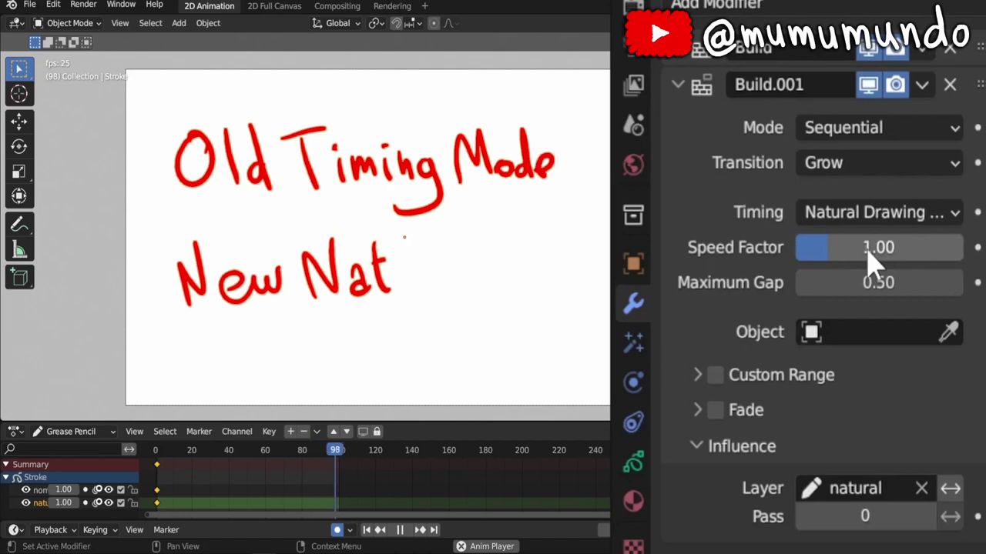
mouse_move(809, 259)
left_mouse_down()
mouse_move(746, 260)
mouse_move(924, 260)
mouse_move(861, 248)
mouse_move(864, 276)
left_mouse_up()
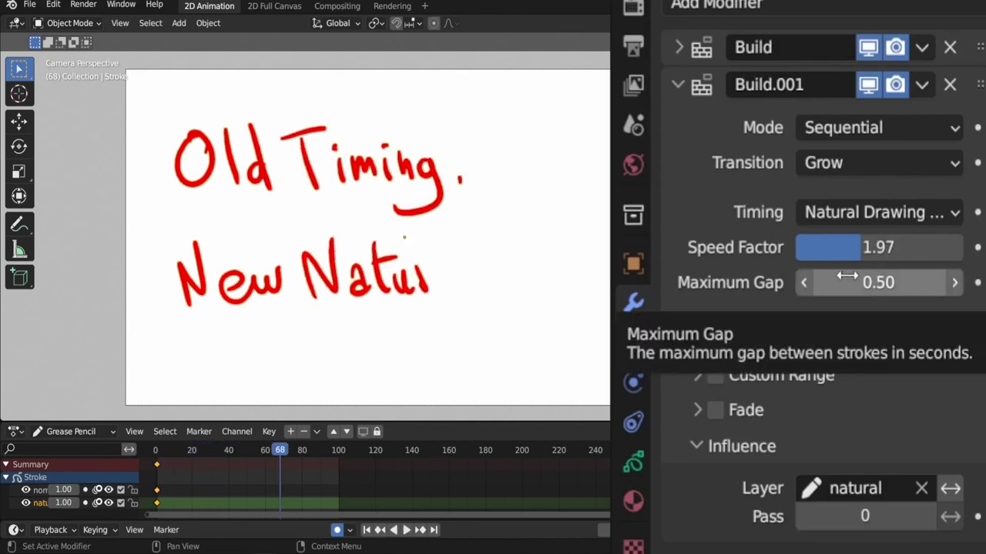
Set Build.001 Maximum Gap to 0, then to 1.00
left_click(847, 276)
type("0")
key("Return")
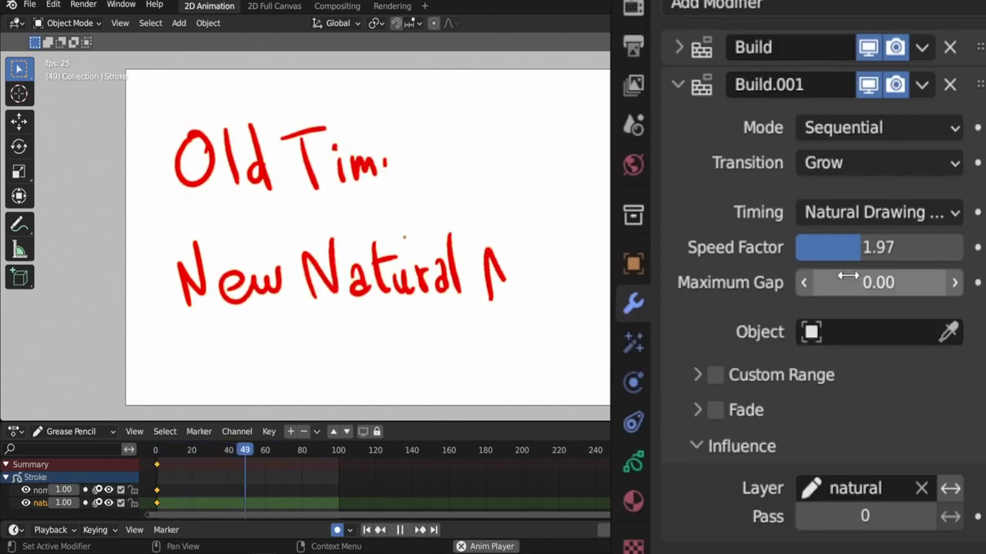
left_click(847, 282)
type("1")
key("Return")
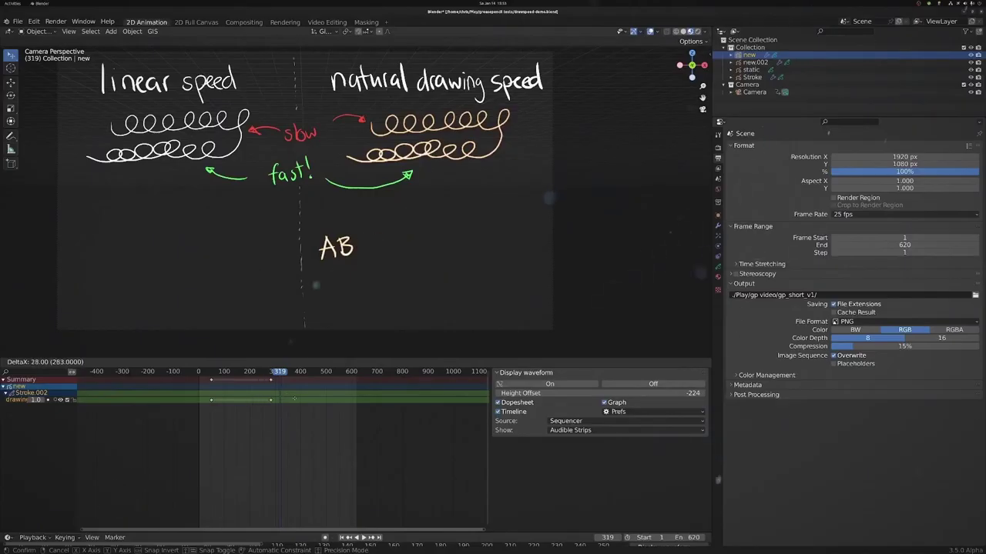
Play the linear versus natural speed comparison as ABCDEFG and a loop draw in
key("s")
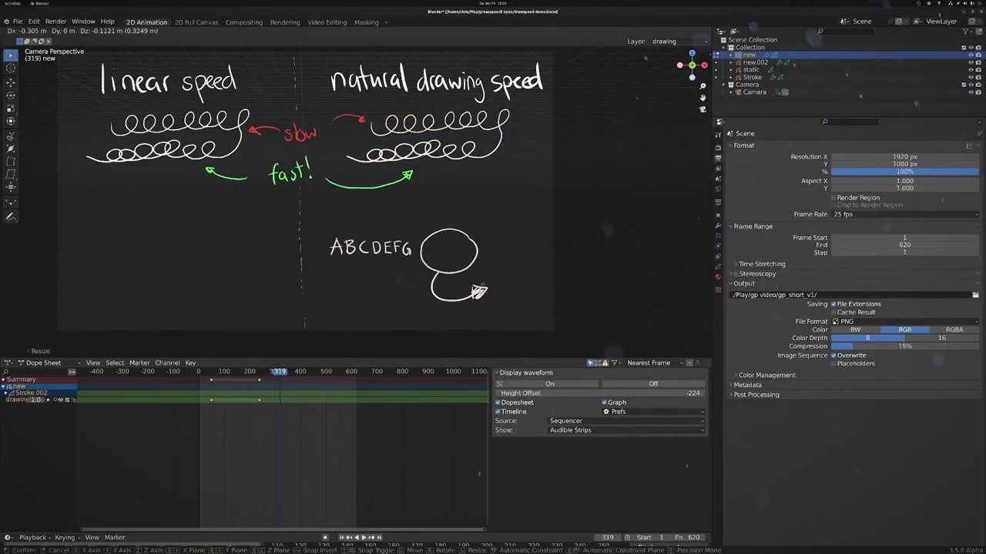